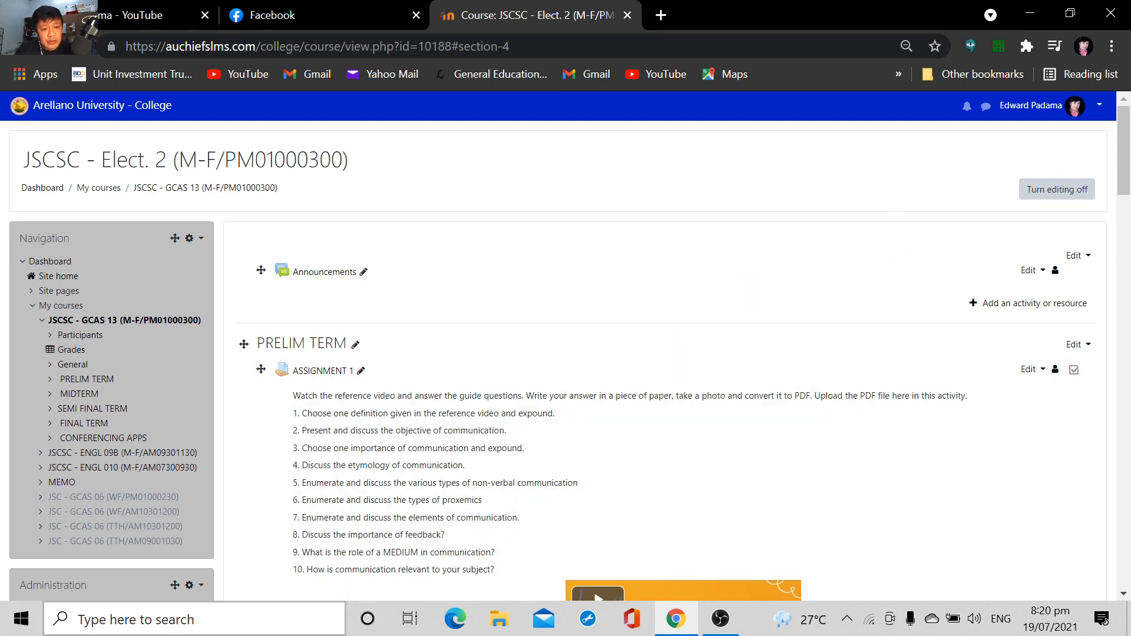
Start Notepad and open the "multiple choice" text file from the Documents folder
click(246, 619)
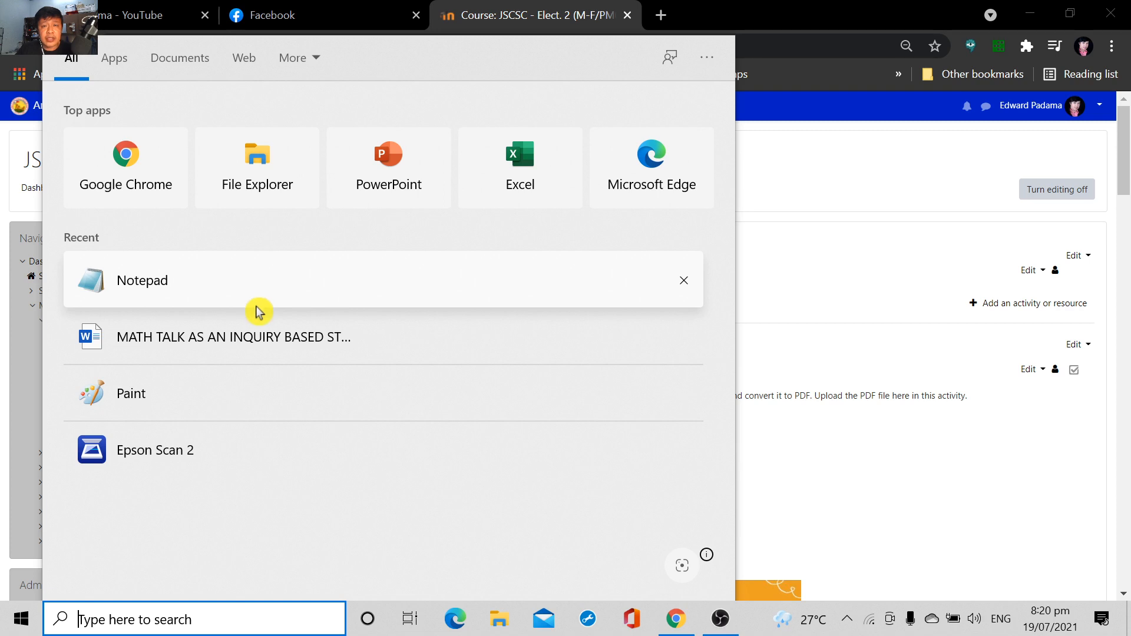
click(198, 303)
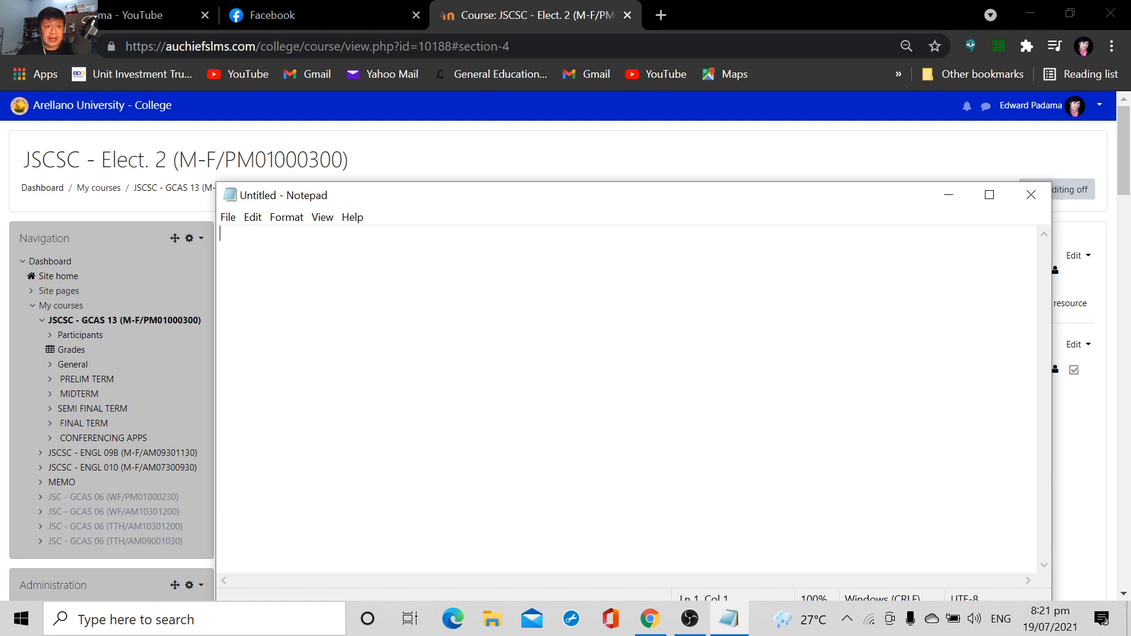
click(228, 218)
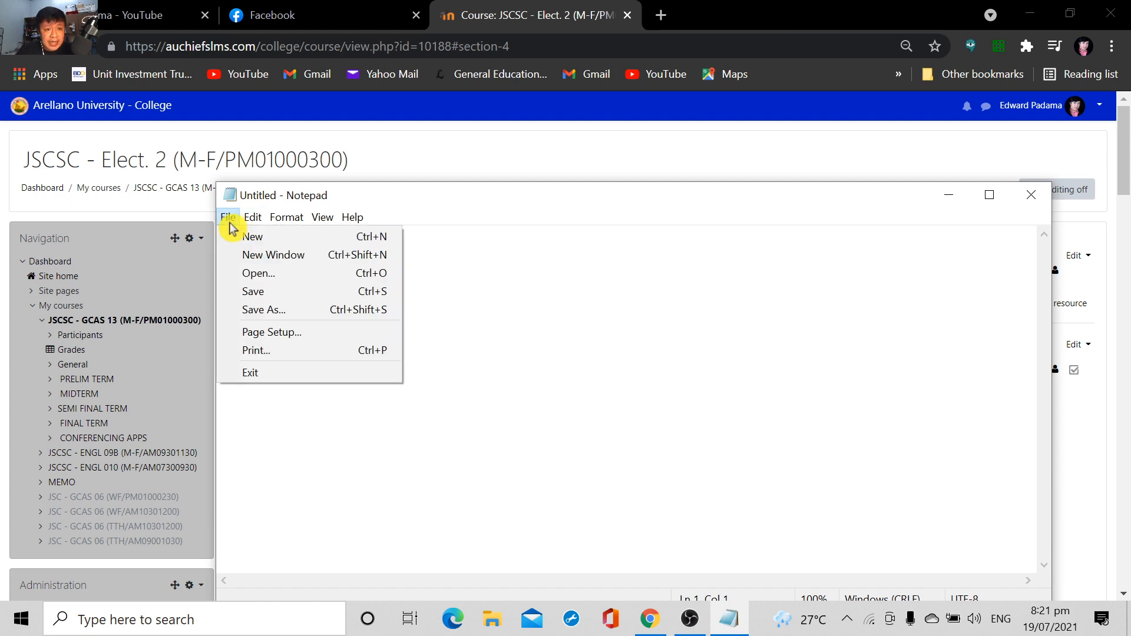
click(255, 275)
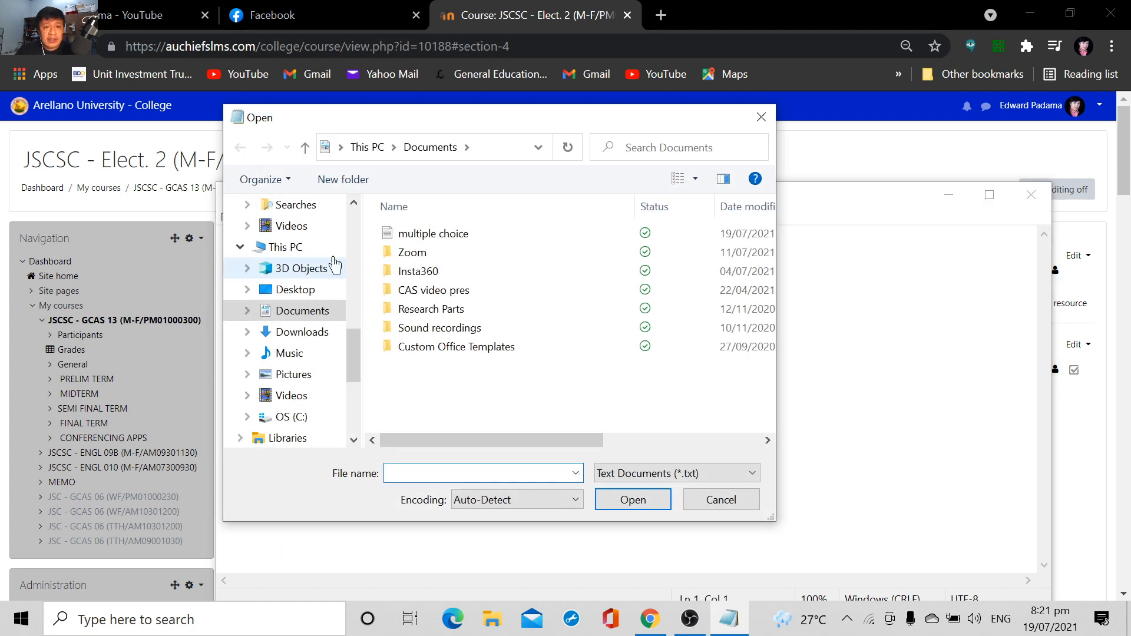
click(488, 239)
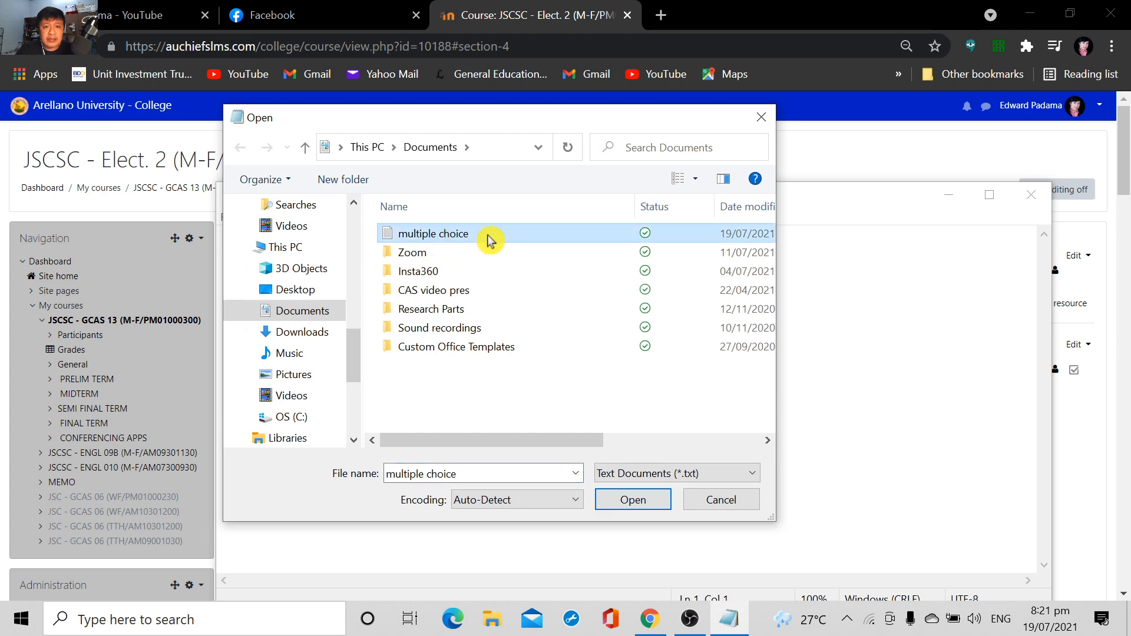
click(632, 500)
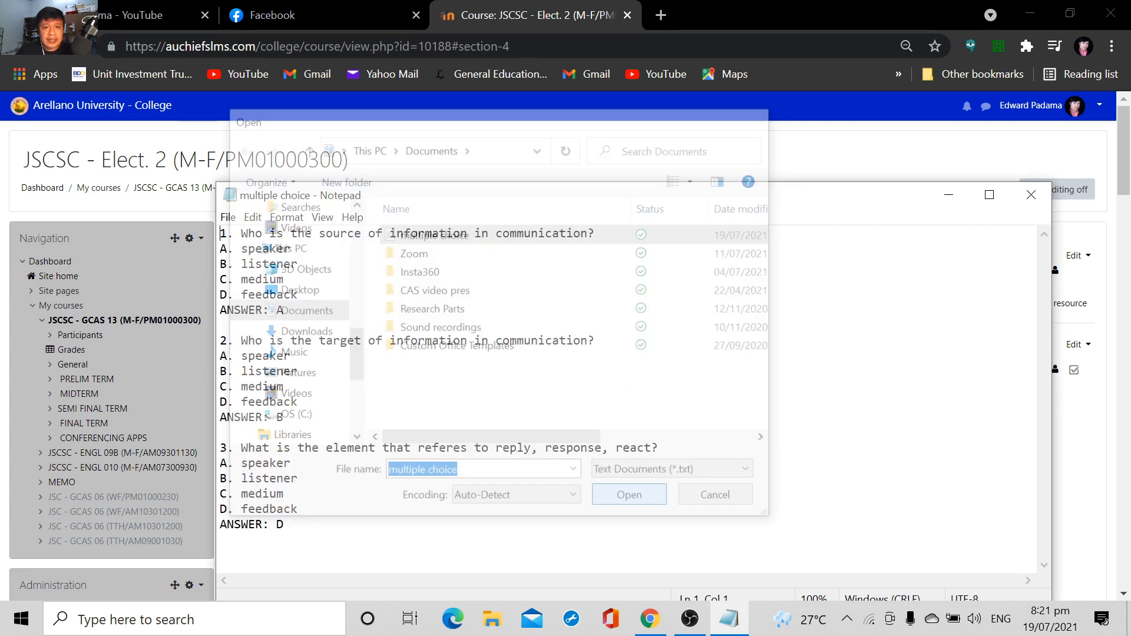
Examine how the questions, lettered choices and ANSWER lines are formatted, using the full-size Notepad window before restoring it
click(990, 195)
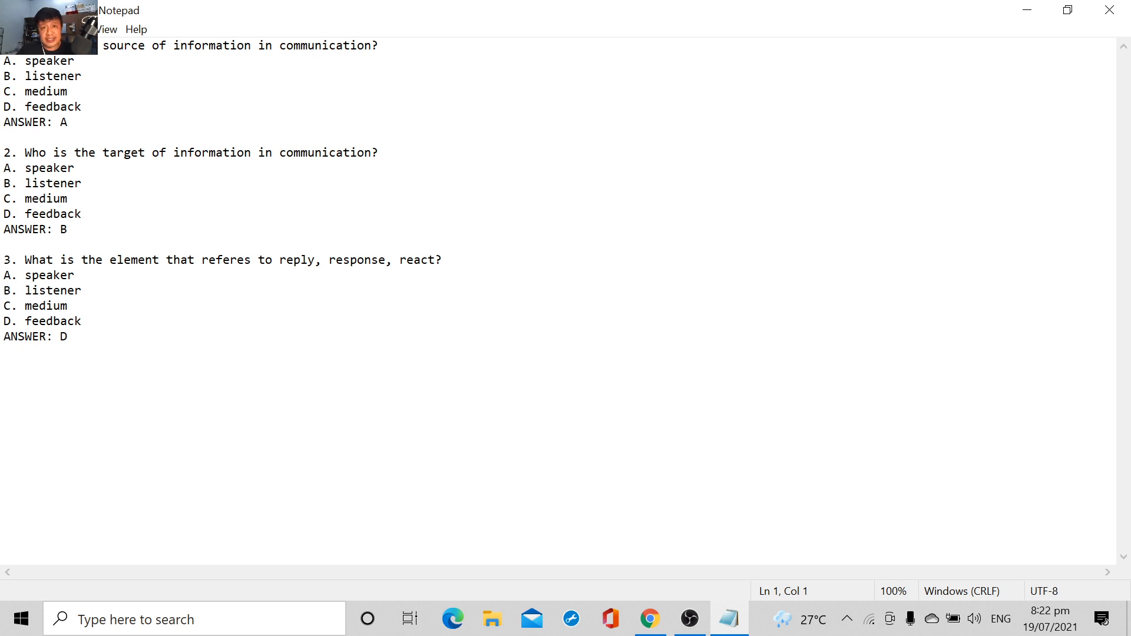
click(1068, 10)
drag(673, 178, 589, 90)
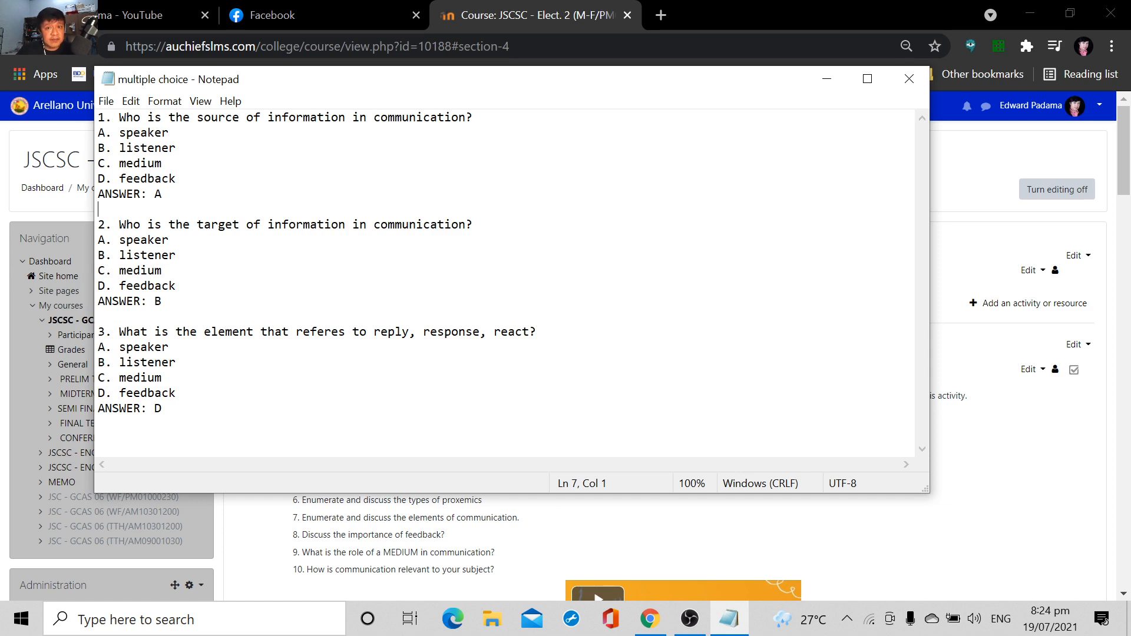
Save the questions as the text document "multiple choice" in Documents with UTF-8 encoding, replacing the existing file, and close Notepad
click(106, 103)
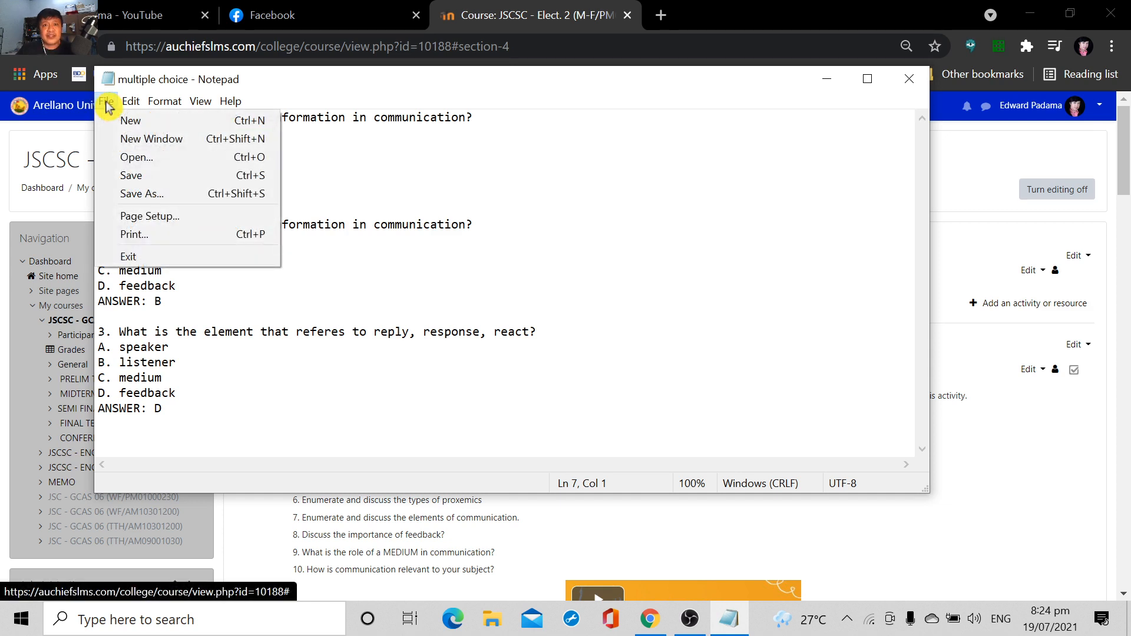
click(125, 197)
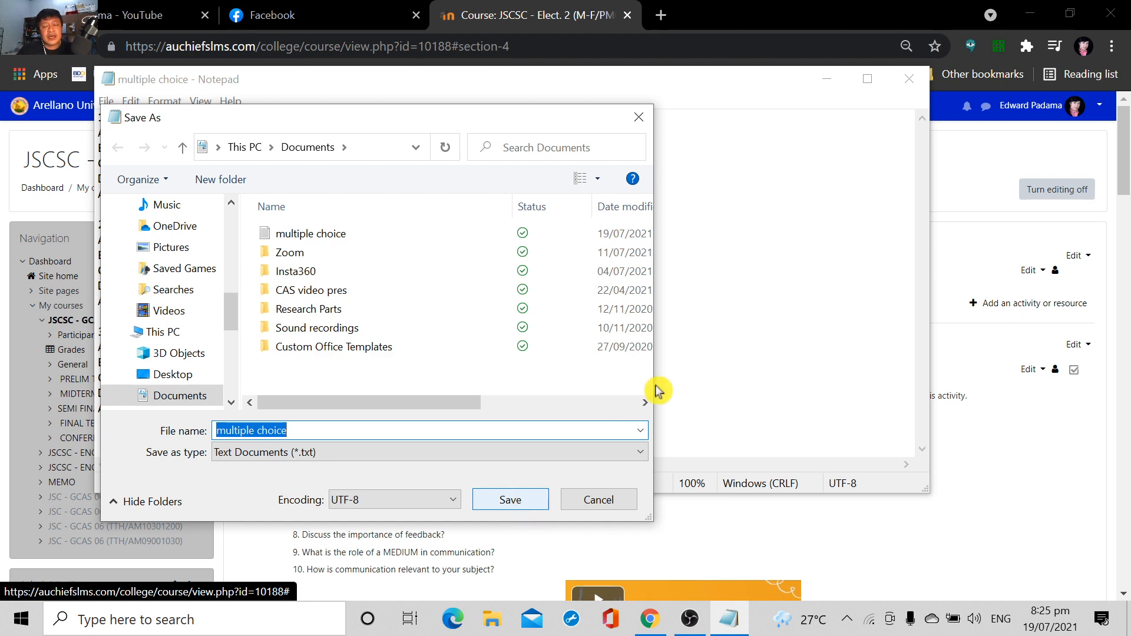
key(Return)
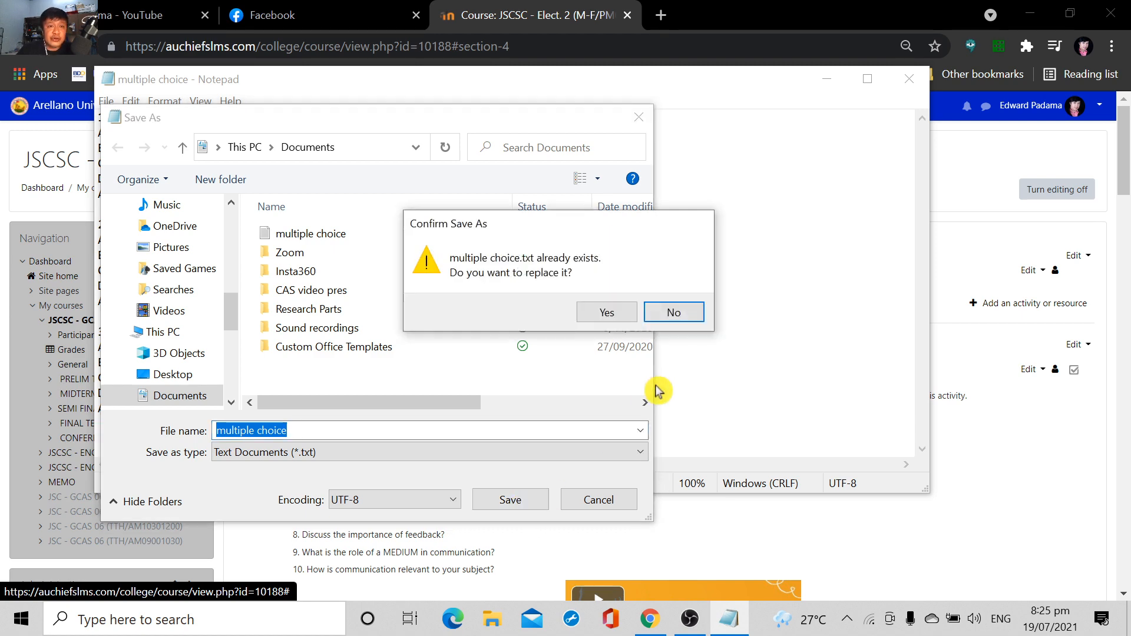
click(606, 313)
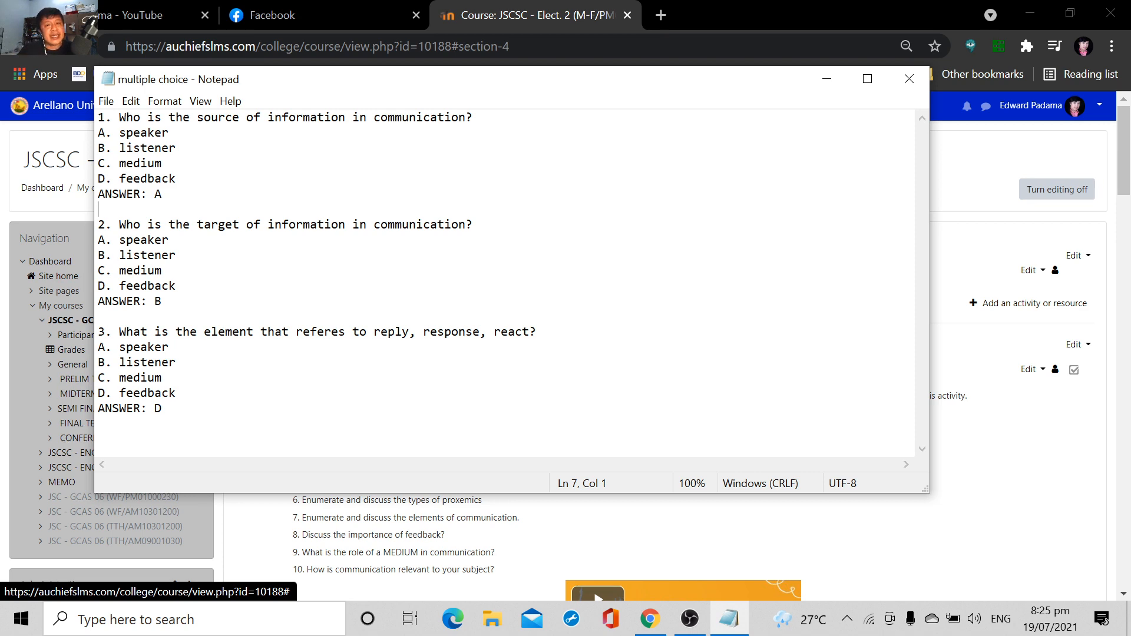
click(913, 83)
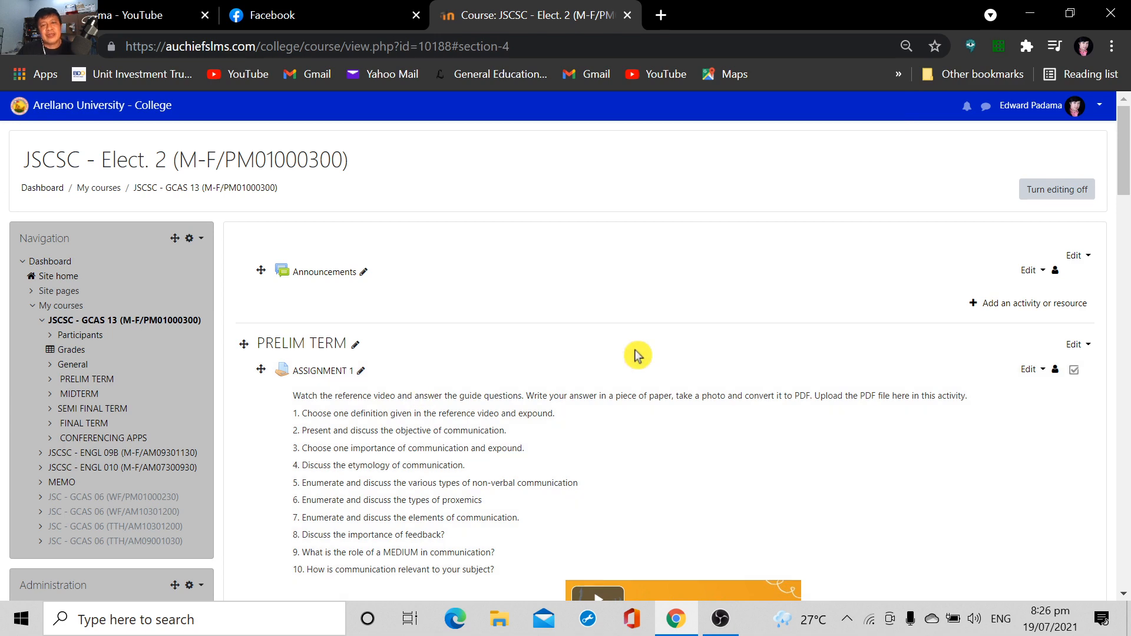
Examine the activities in the course's PRELIM TERM and MIDTERM sections and where new ones can be added
scroll(660, 369, down, 1)
scroll(673, 362, up, 1)
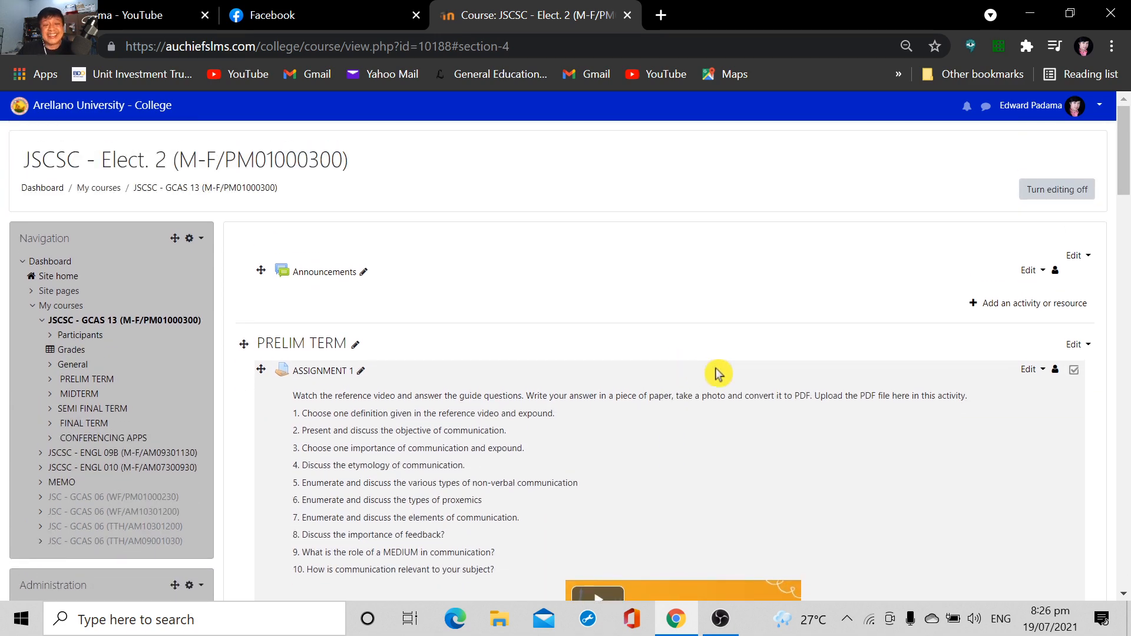
scroll(720, 367, down, 2)
scroll(724, 371, down, 9)
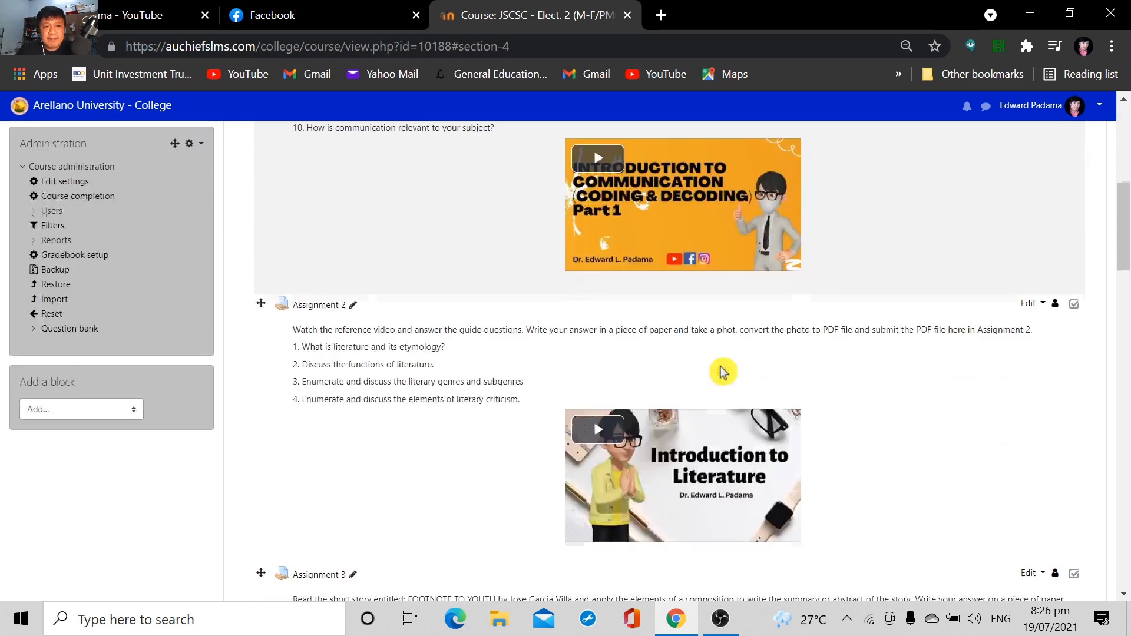
scroll(724, 372, down, 3)
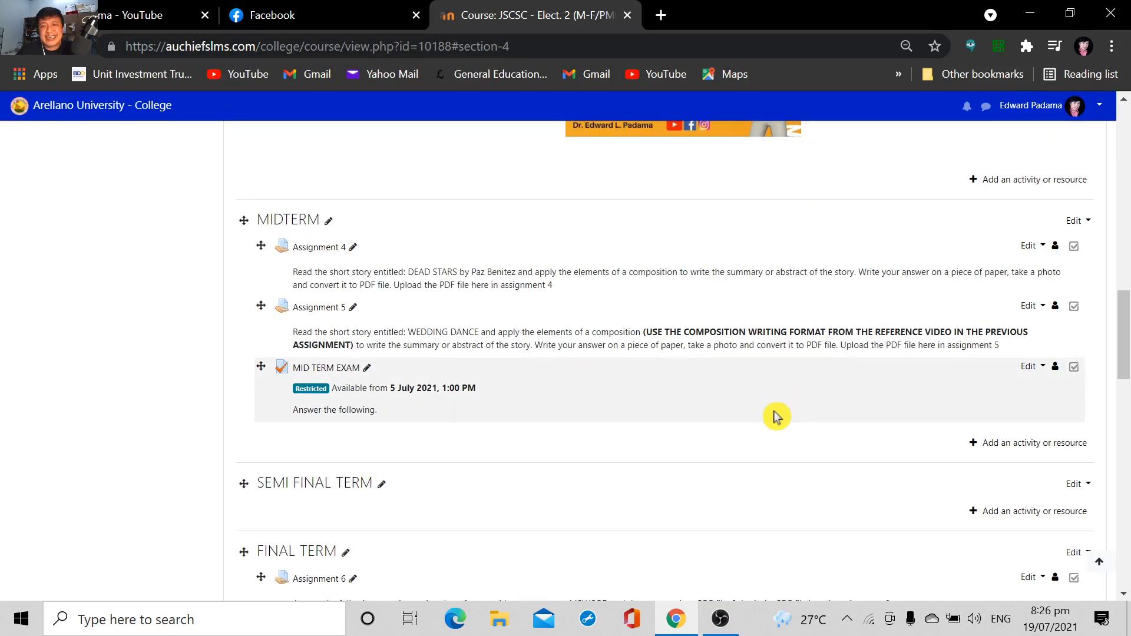
key(Home)
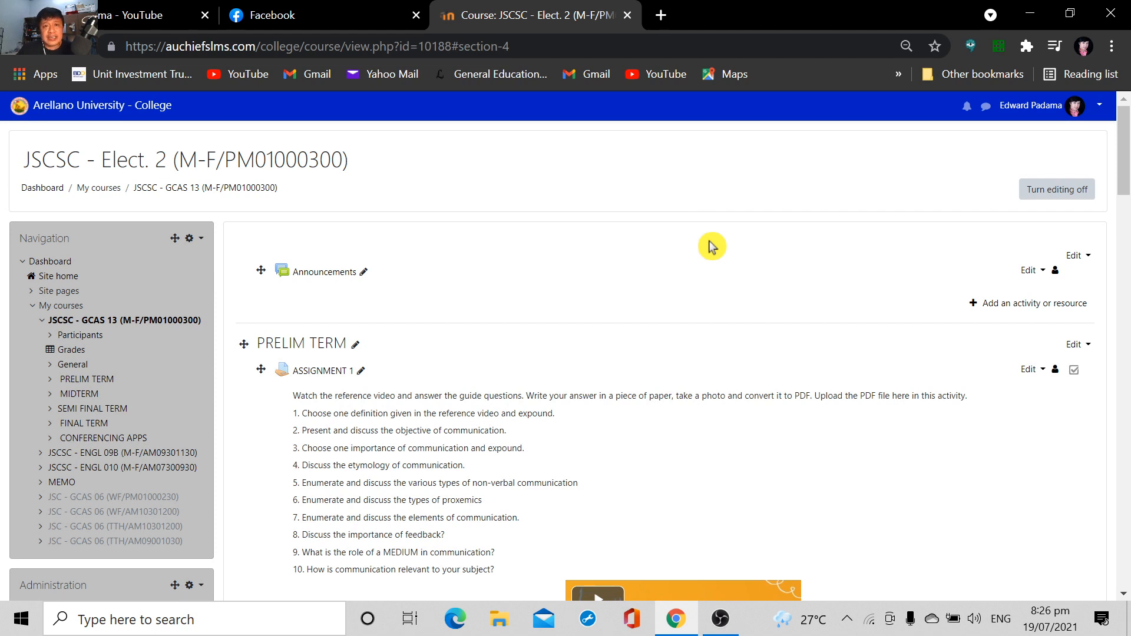
scroll(630, 333, down, 2)
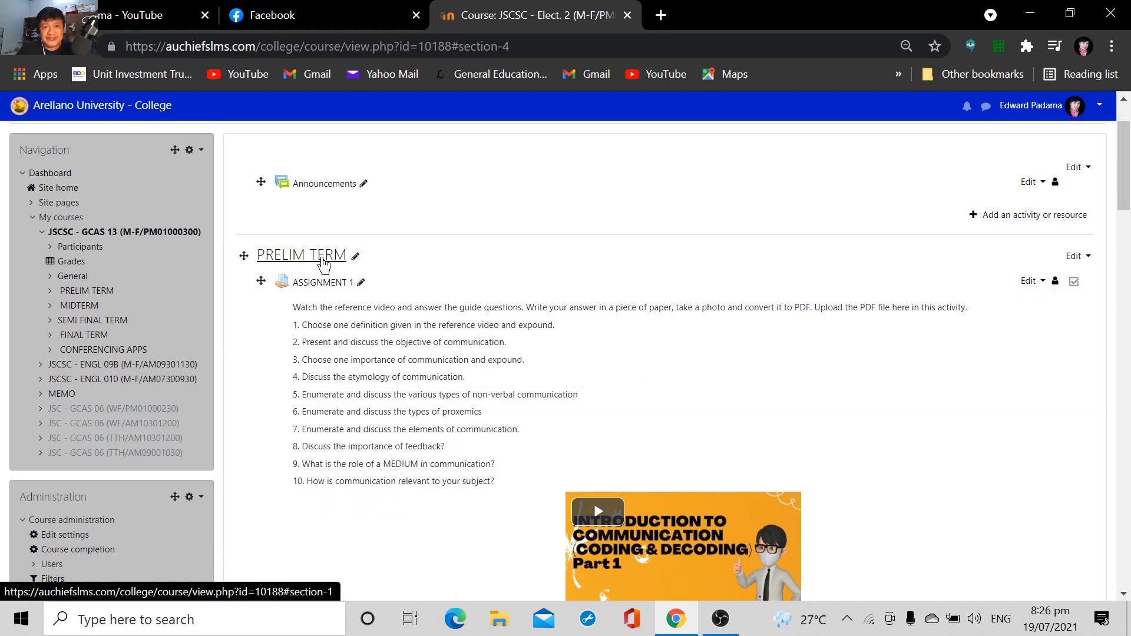
scroll(725, 281, down, 8)
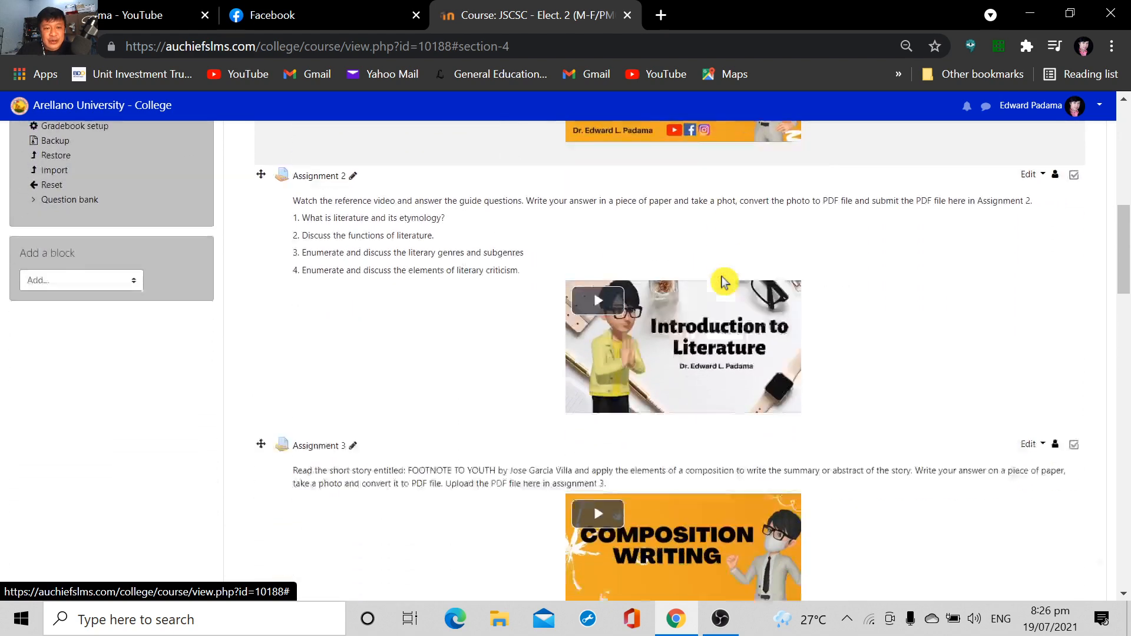
scroll(571, 389, down, 4)
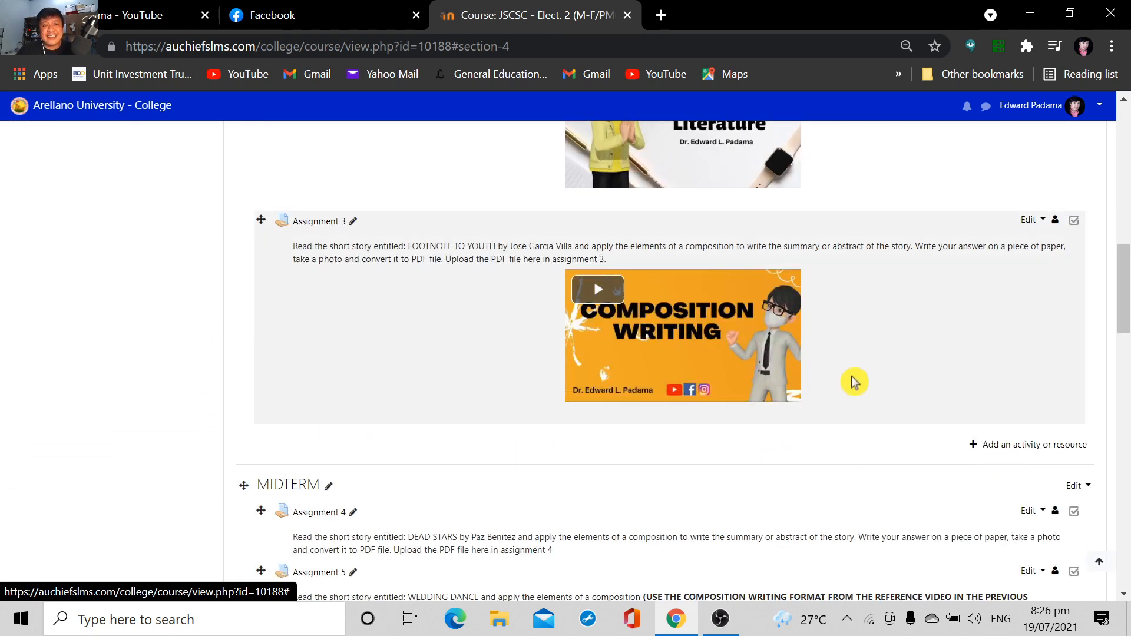
scroll(882, 353, down, 2)
scroll(901, 368, up, 1)
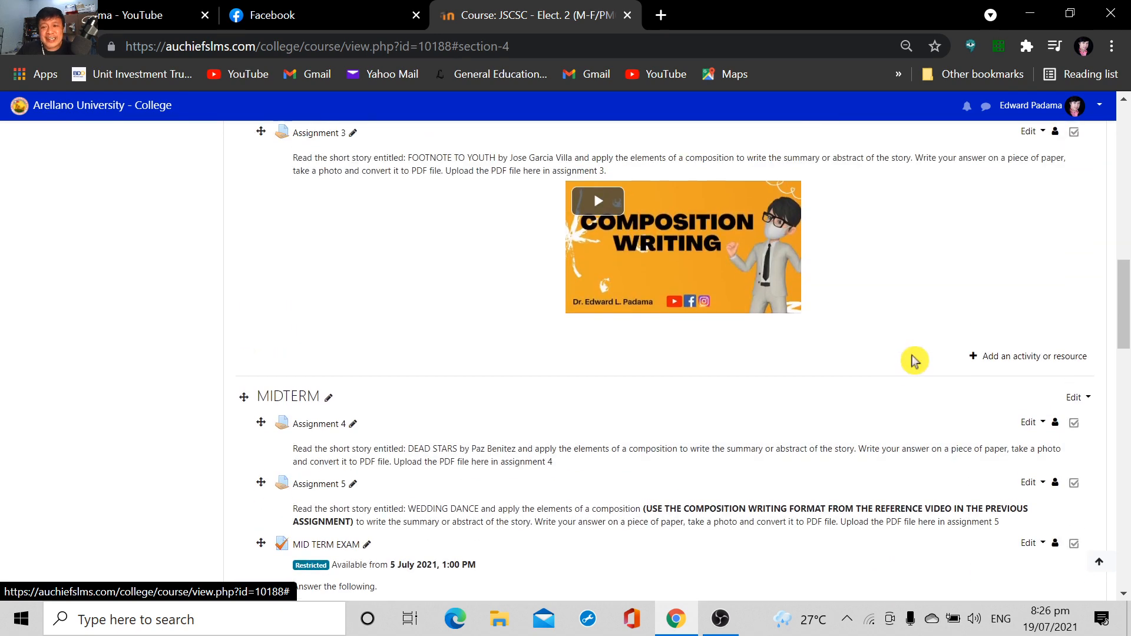
scroll(910, 362, down, 2)
scroll(913, 365, up, 3)
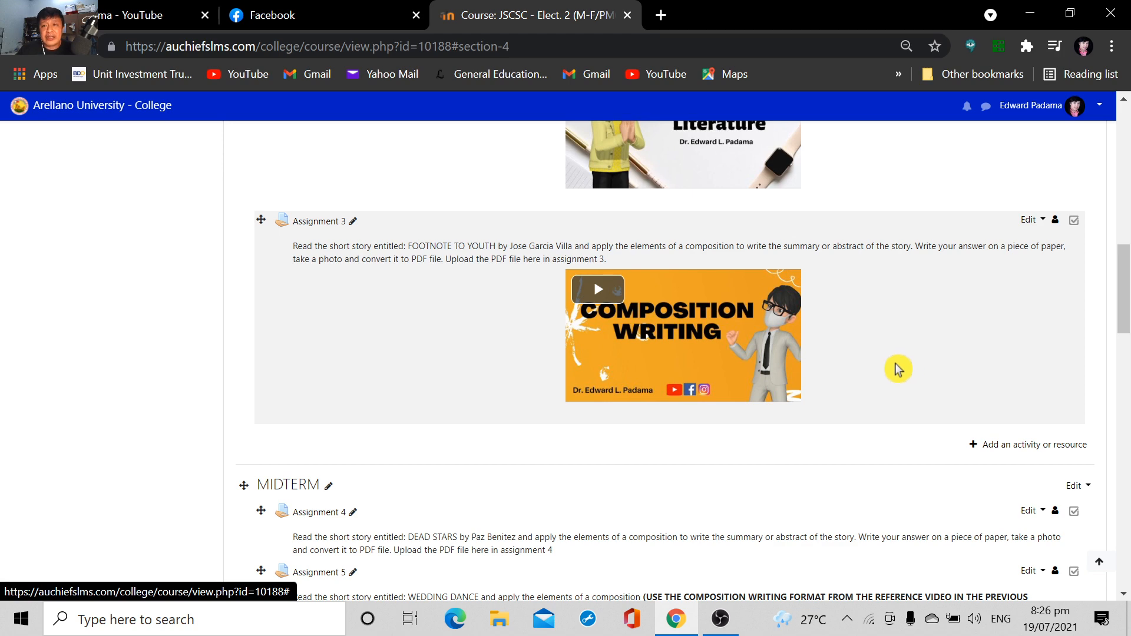
scroll(895, 365, up, 10)
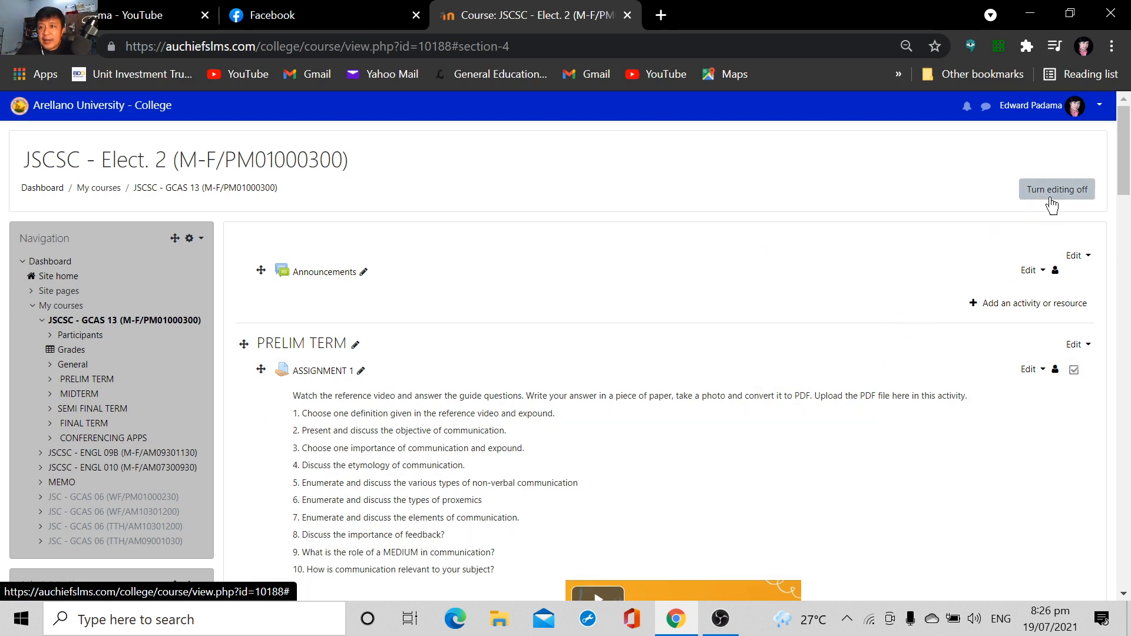
Turn editing mode for the course page off and back on
click(1052, 197)
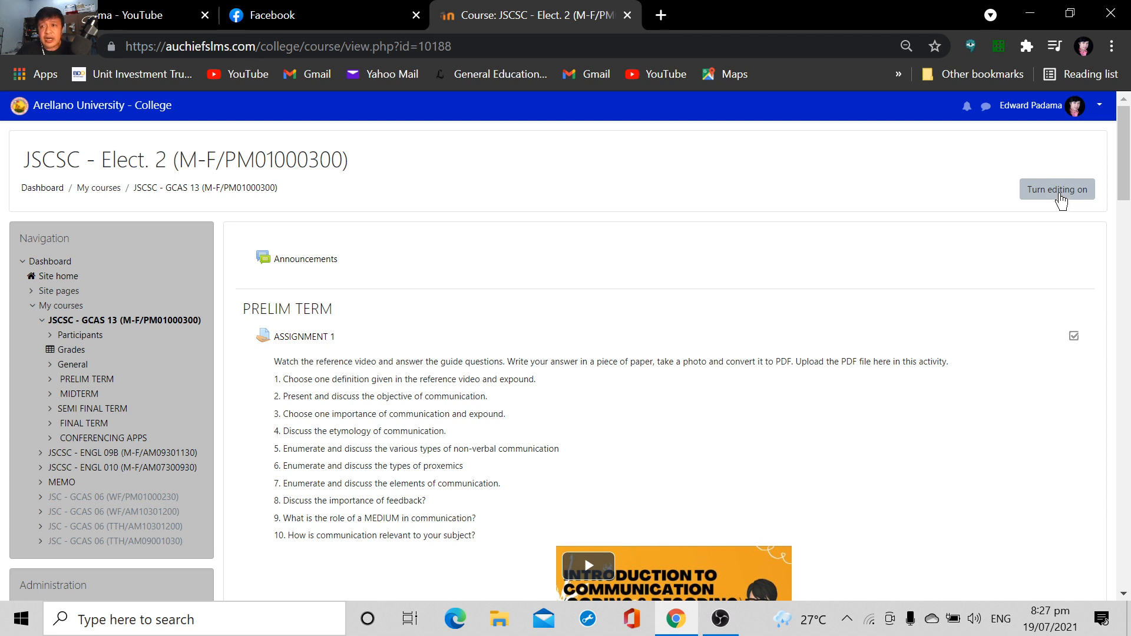
click(1058, 193)
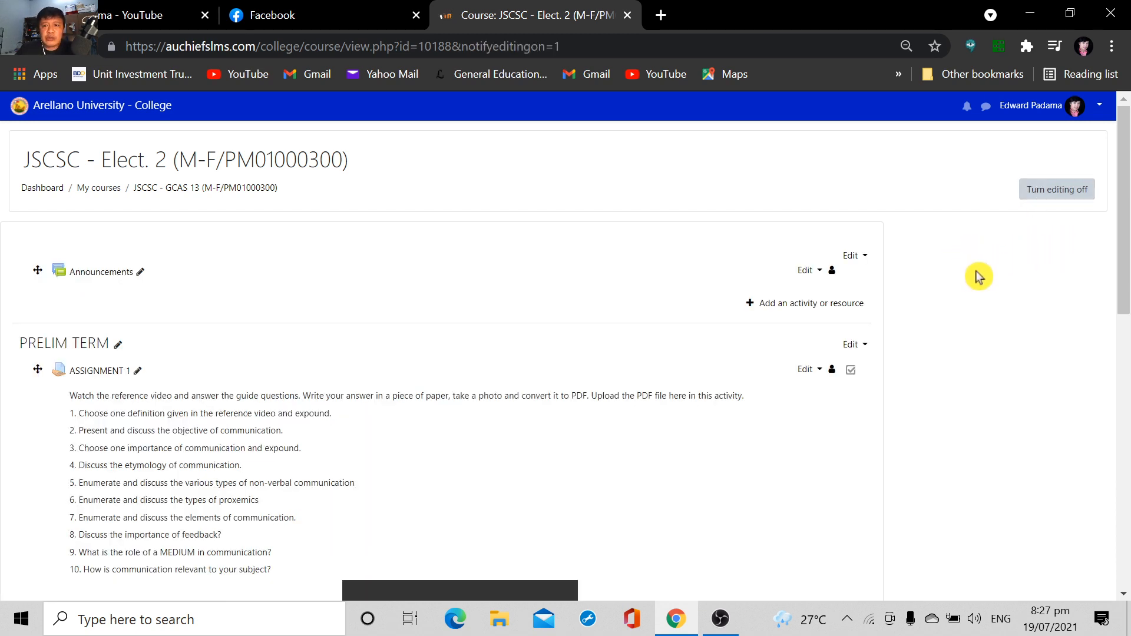
Start adding a new Quiz activity to the PRELIM TERM section of the course
scroll(982, 277, down, 3)
scroll(984, 278, up, 2)
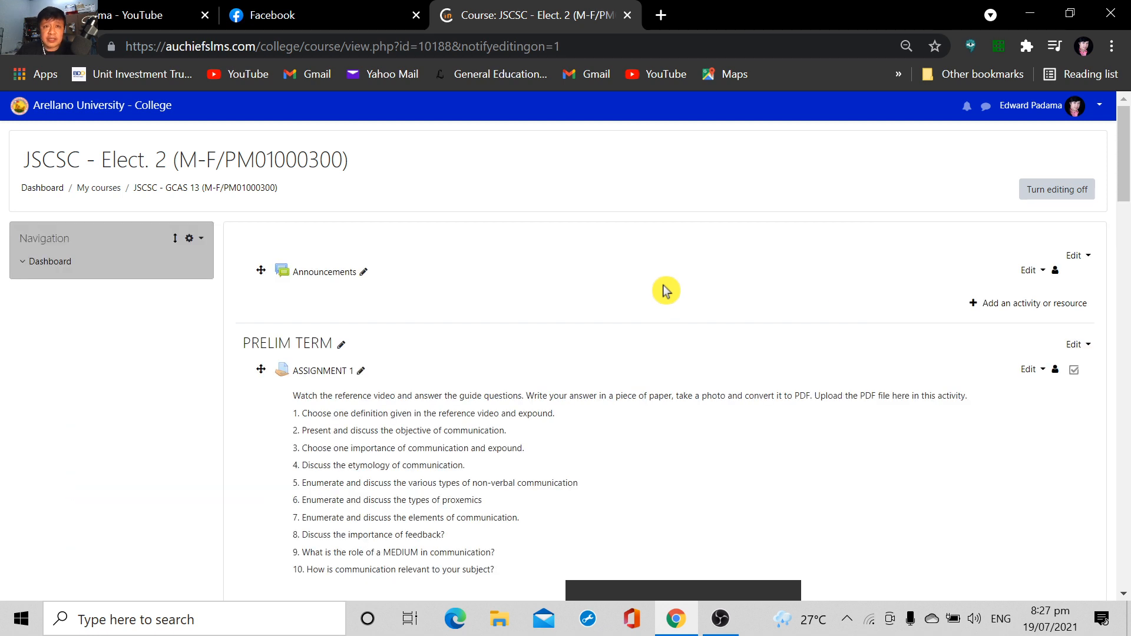
scroll(777, 295, down, 1)
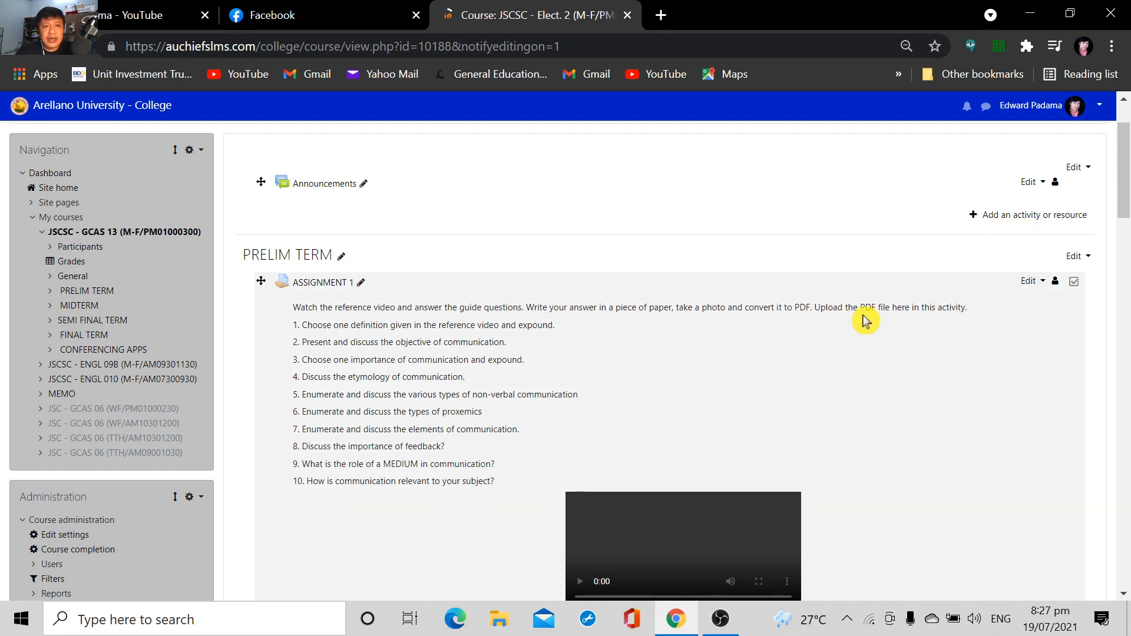
scroll(672, 287, up, 2)
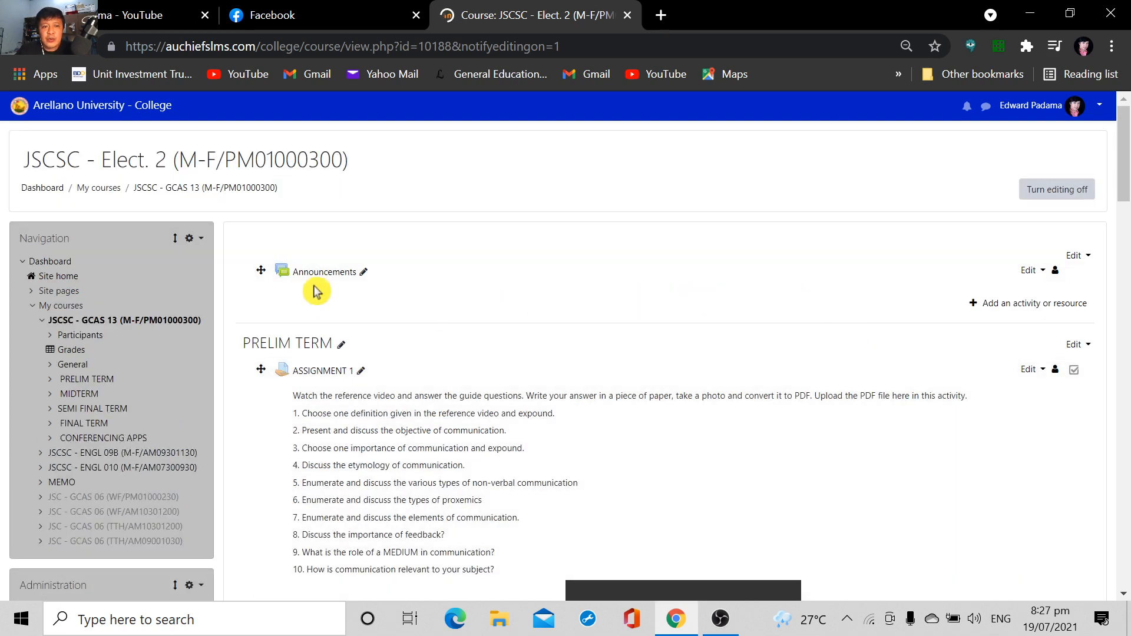
scroll(564, 287, down, 3)
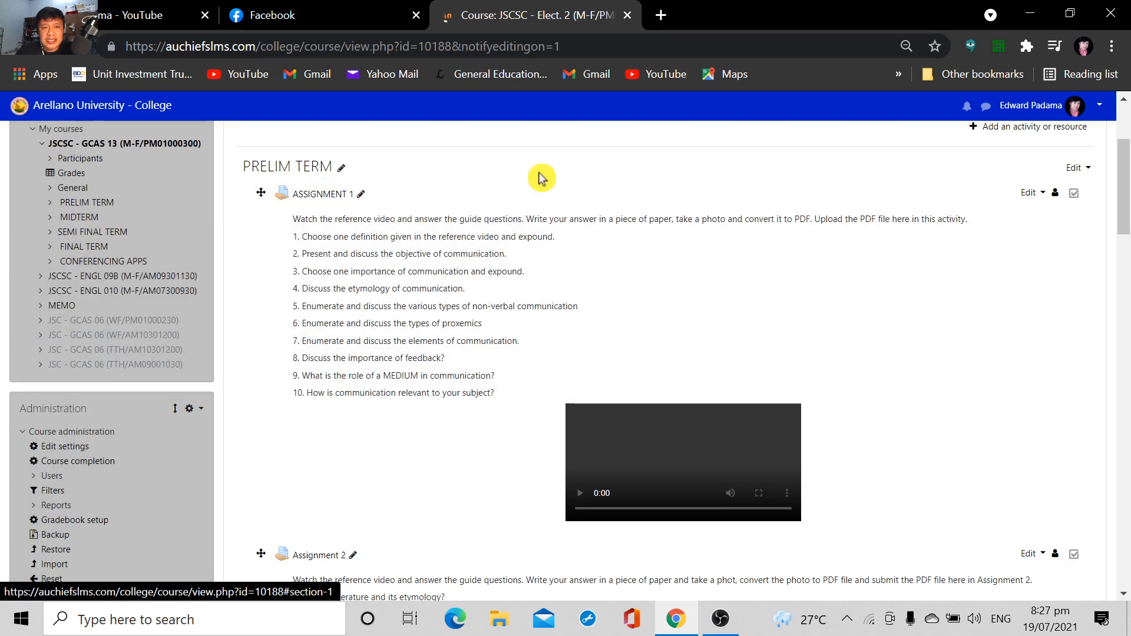
scroll(843, 274, down, 10)
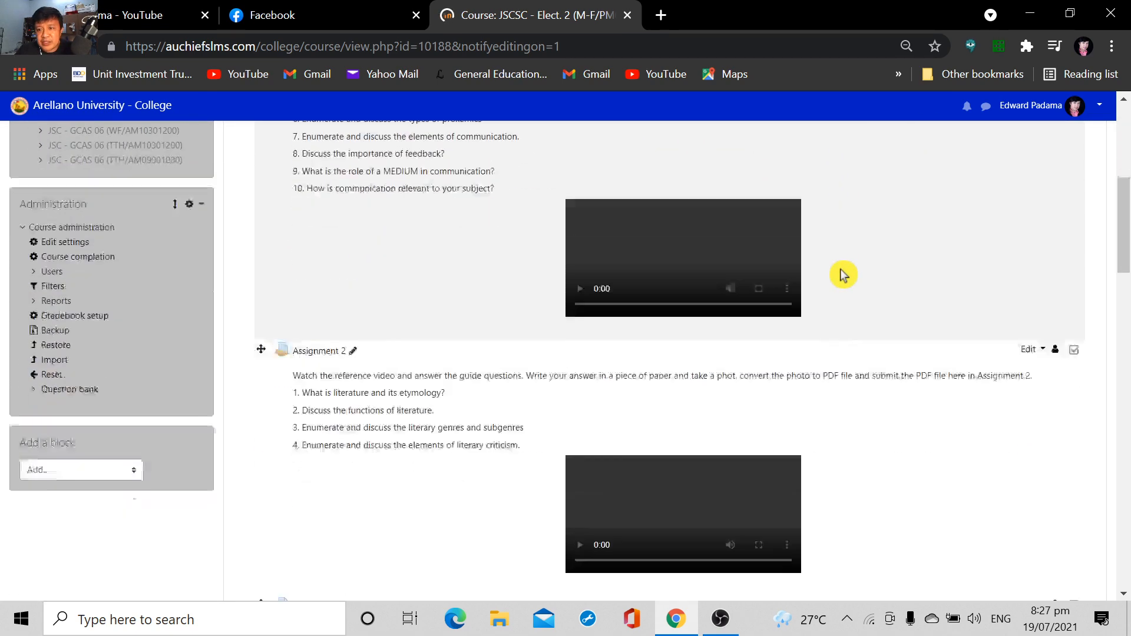
scroll(843, 274, down, 3)
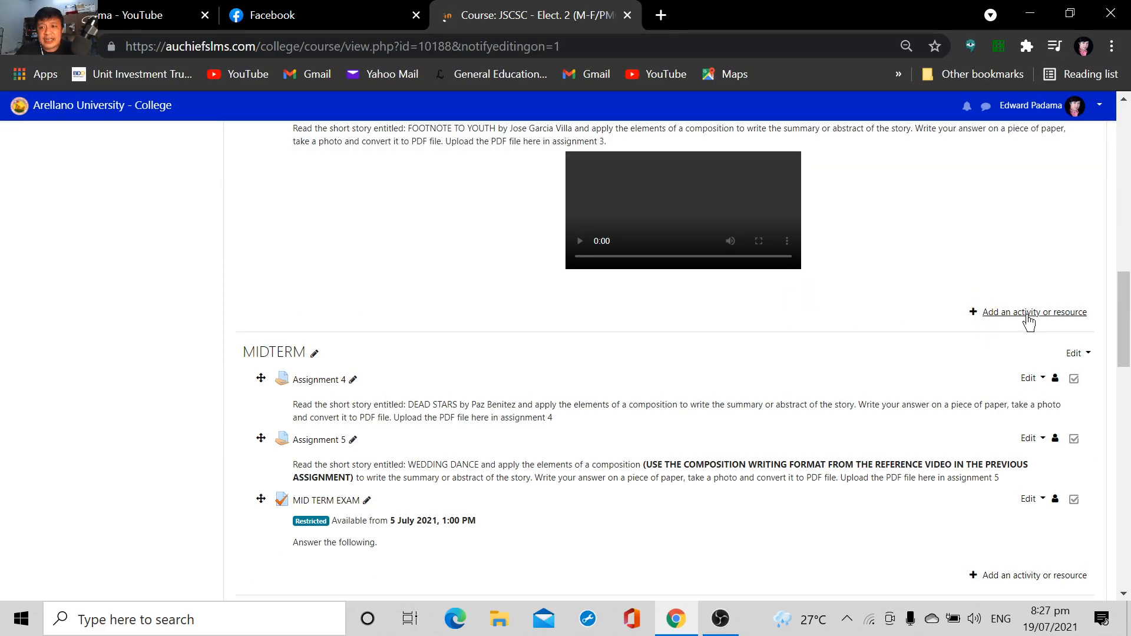
scroll(934, 295, up, 8)
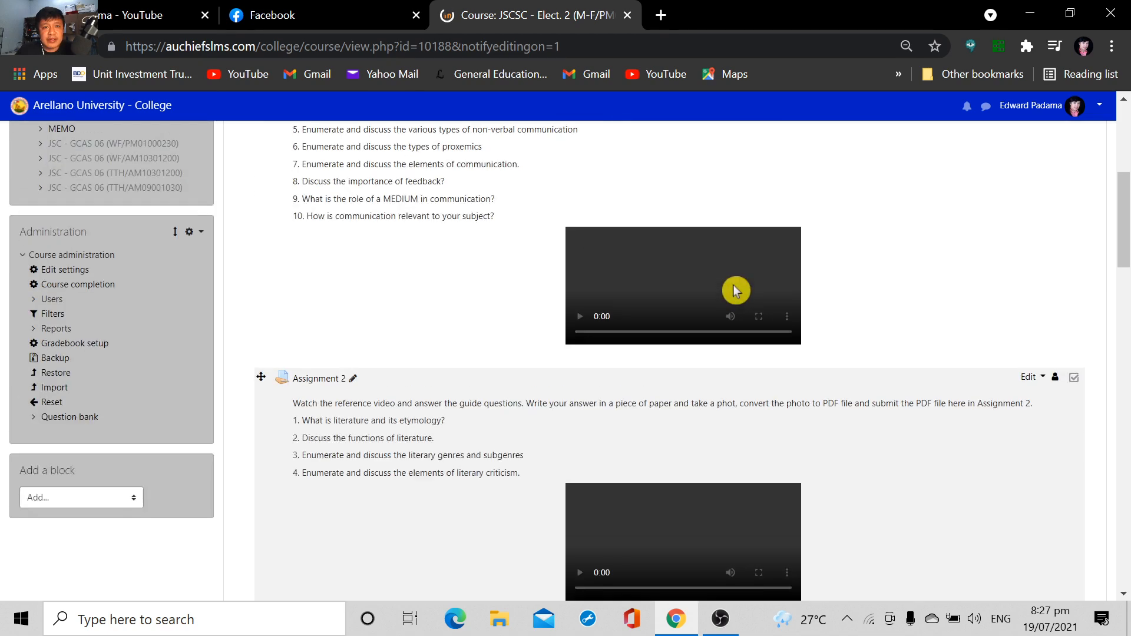
scroll(737, 290, down, 5)
scroll(740, 288, down, 1)
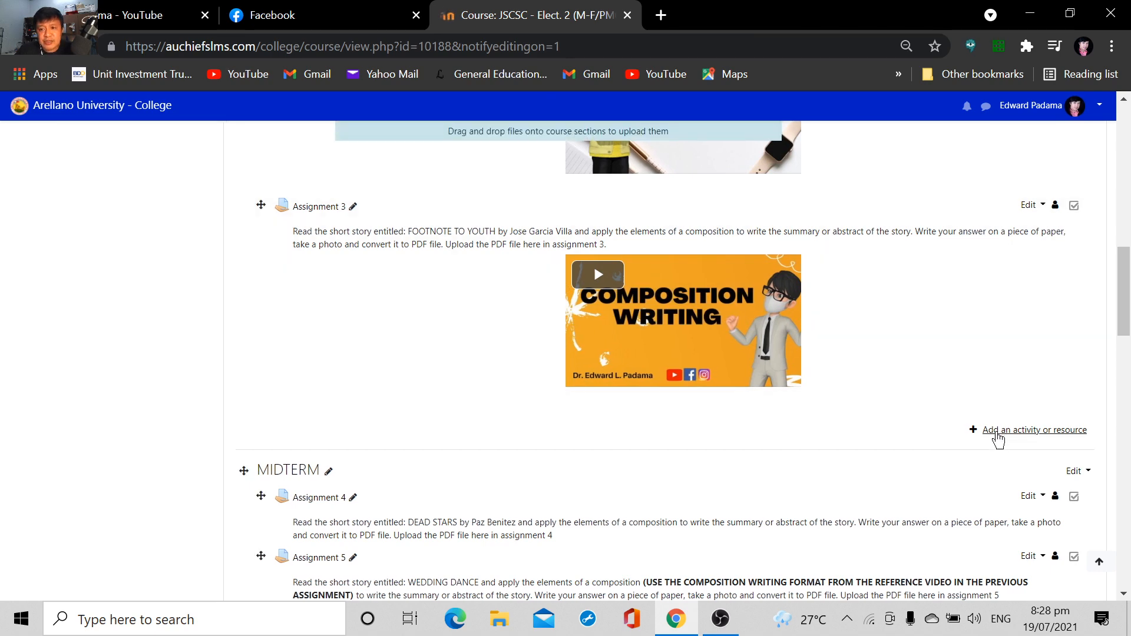
click(997, 433)
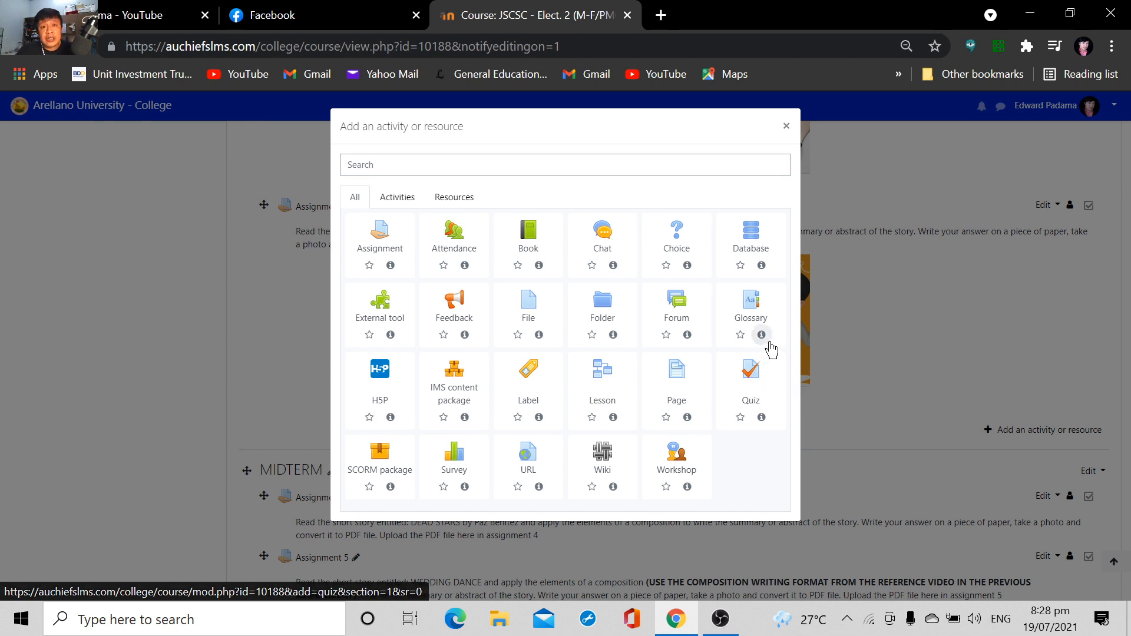
click(753, 380)
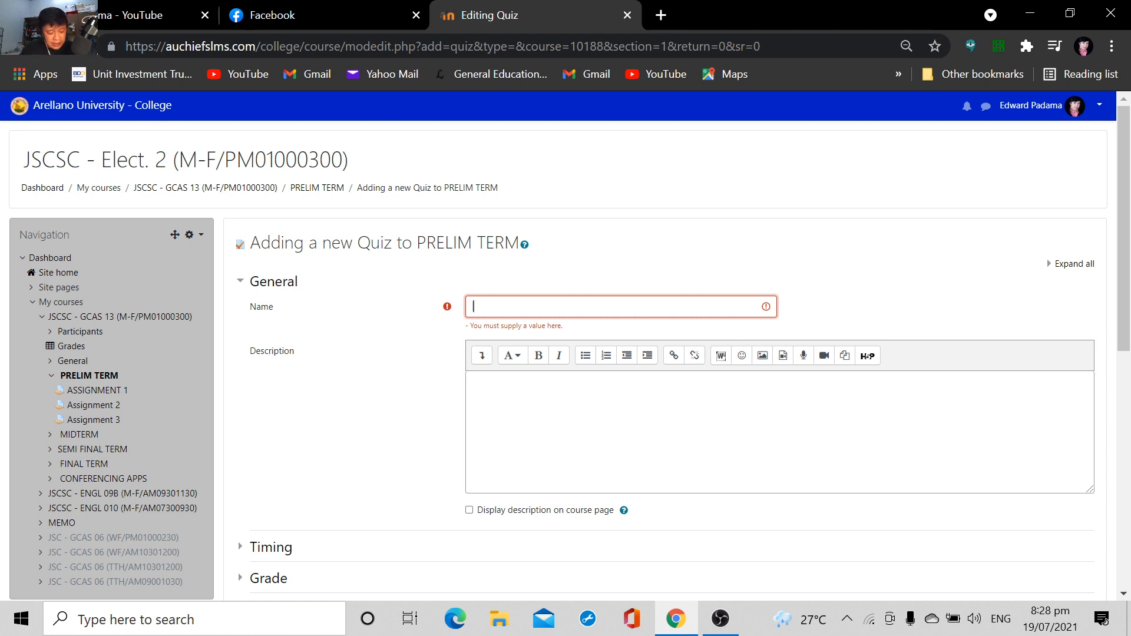
Name the new quiz QUIZ1 and enter "FOLLOW...." as its description
text(QUIZ1)
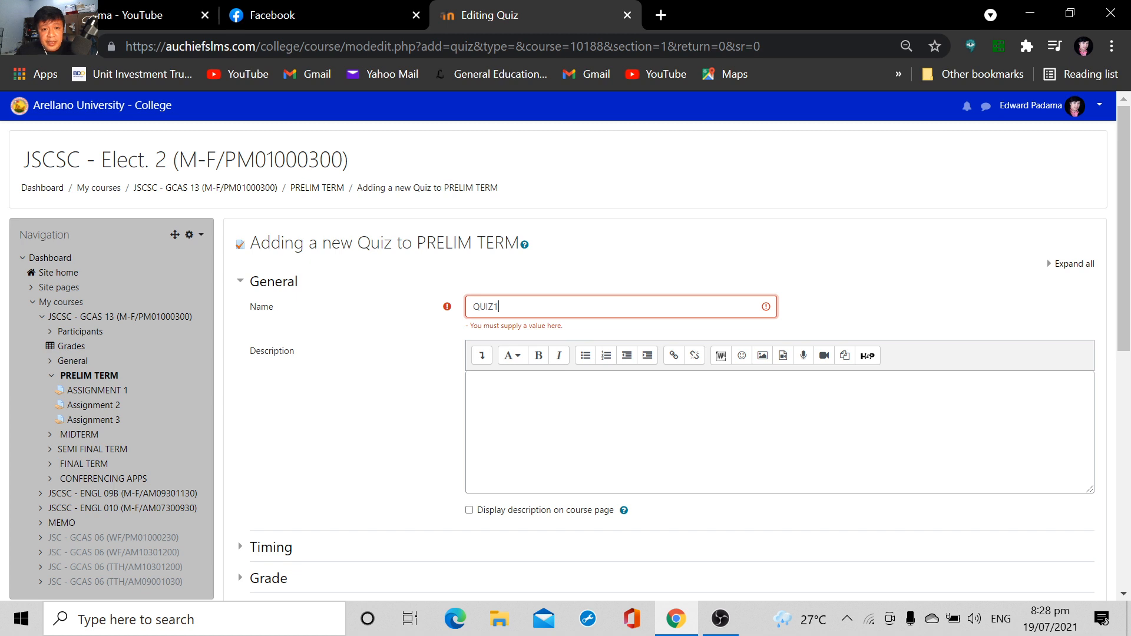
click(560, 406)
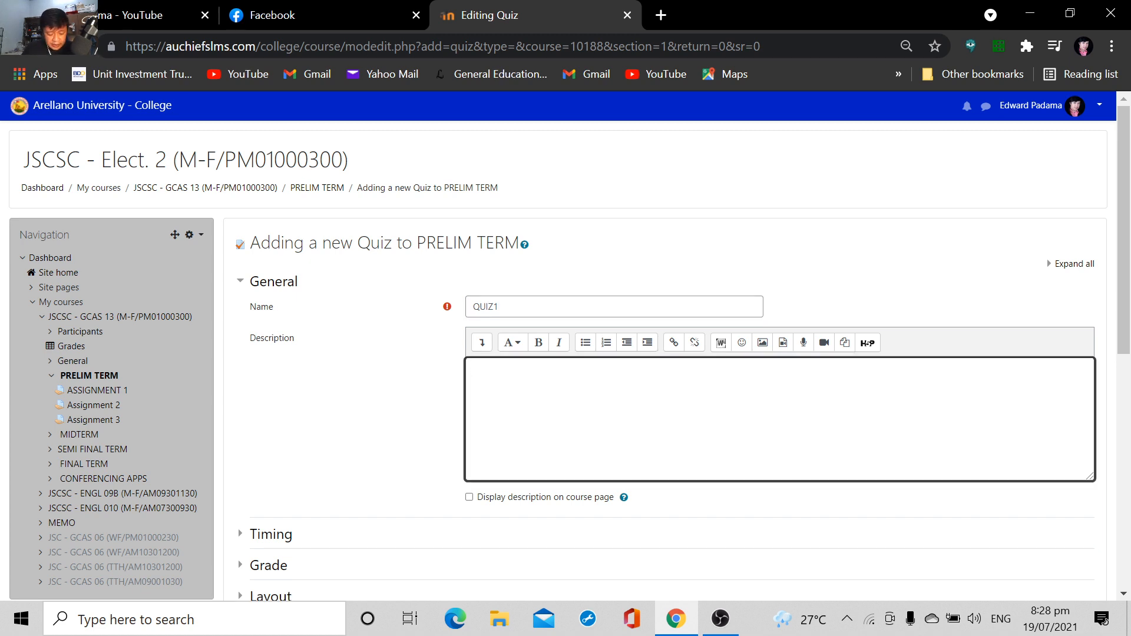
text(FOLLOW....)
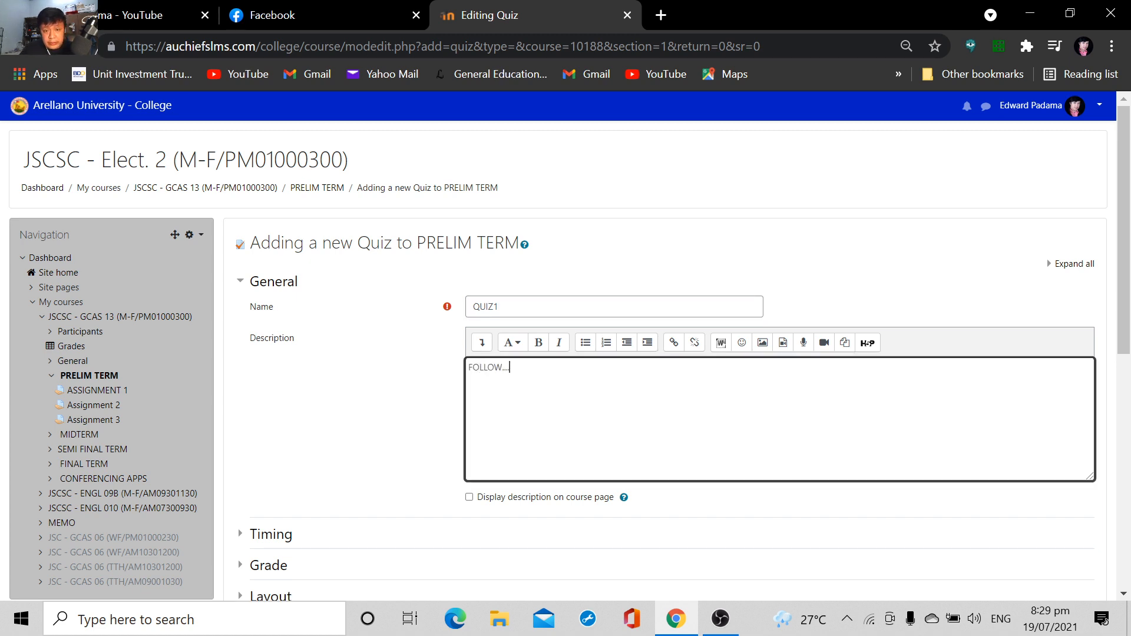
Enable the quiz's time limit in minutes and have open attempts submitted automatically when time expires
scroll(560, 381, down, 3)
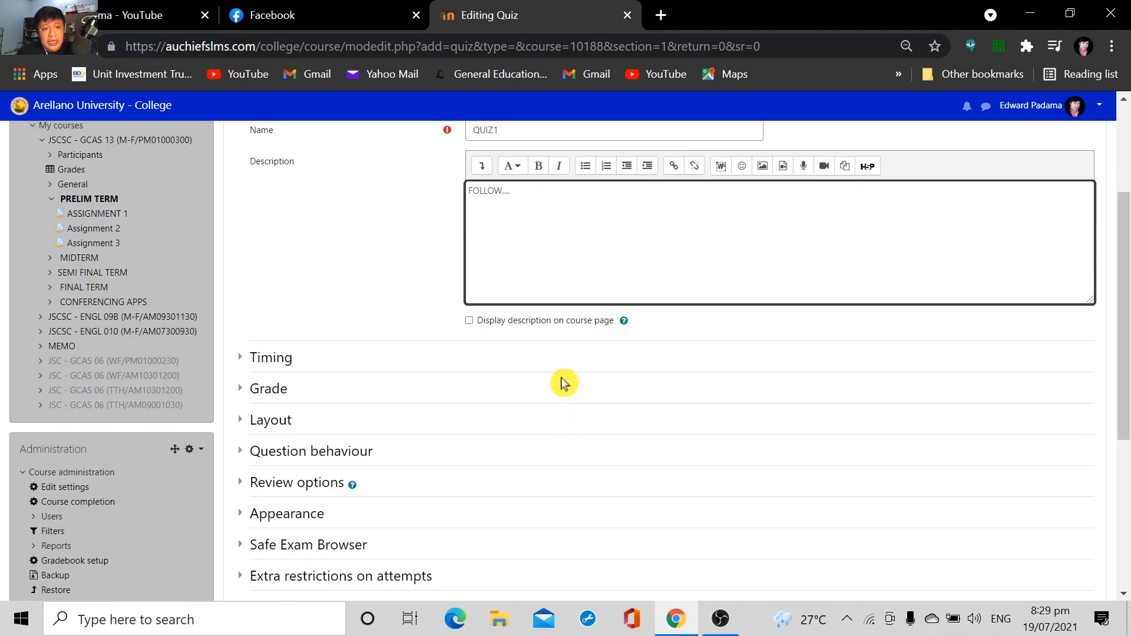
click(281, 358)
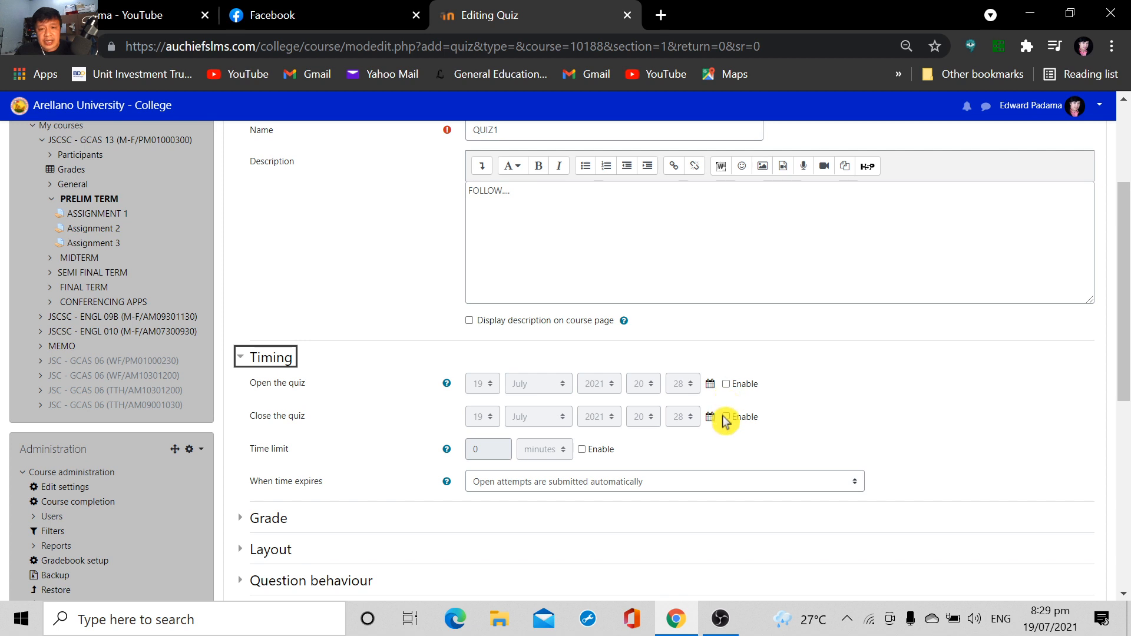
click(580, 454)
click(581, 454)
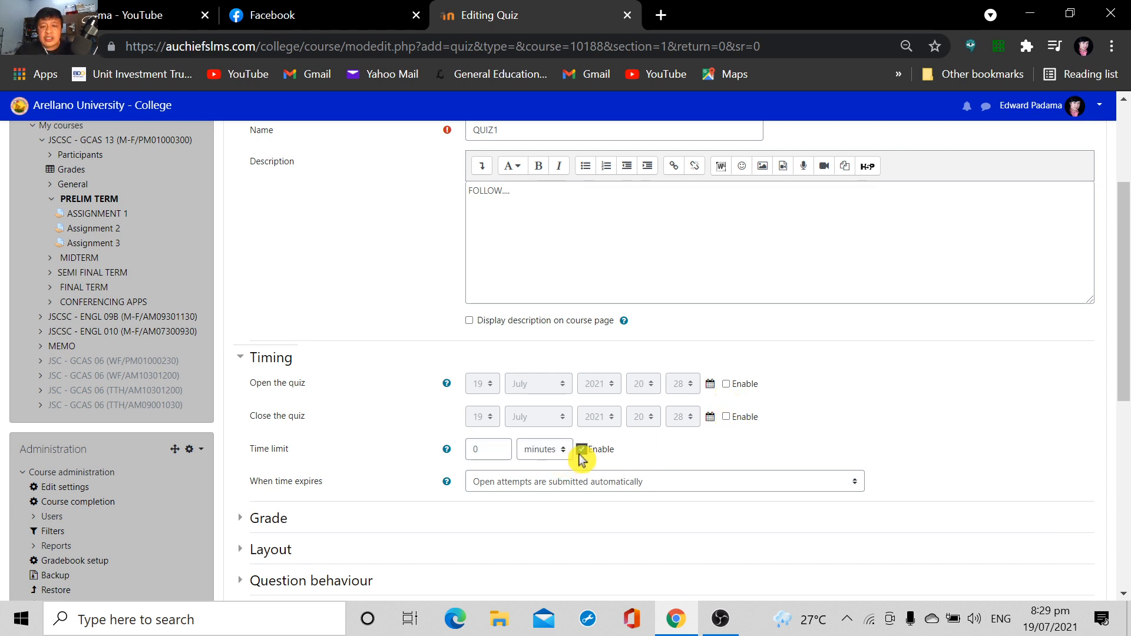
click(475, 451)
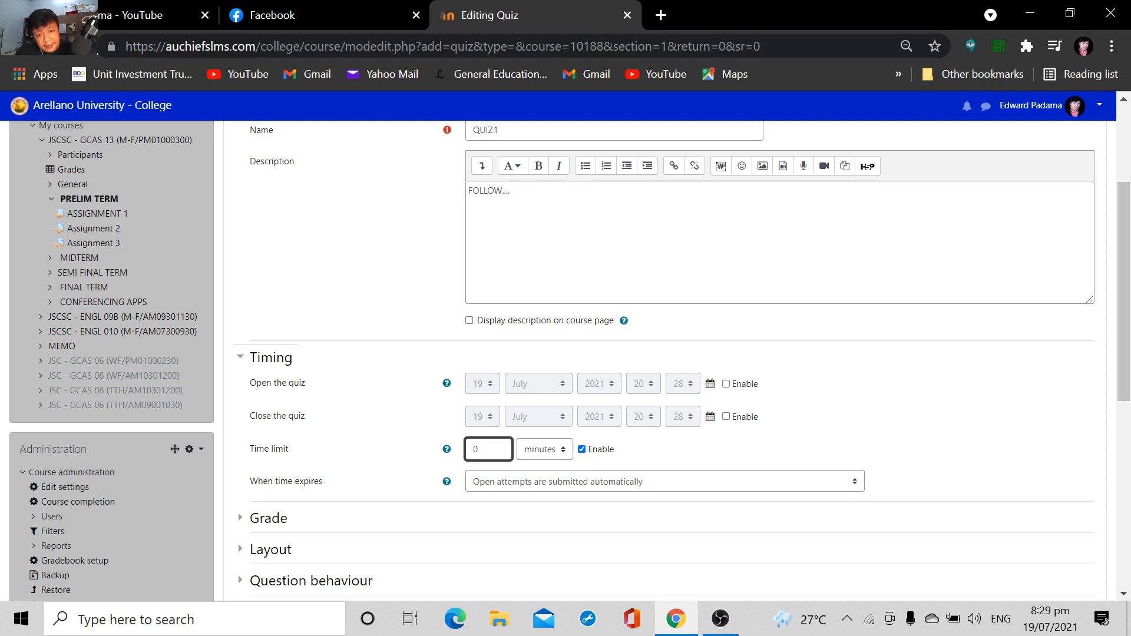
click(561, 485)
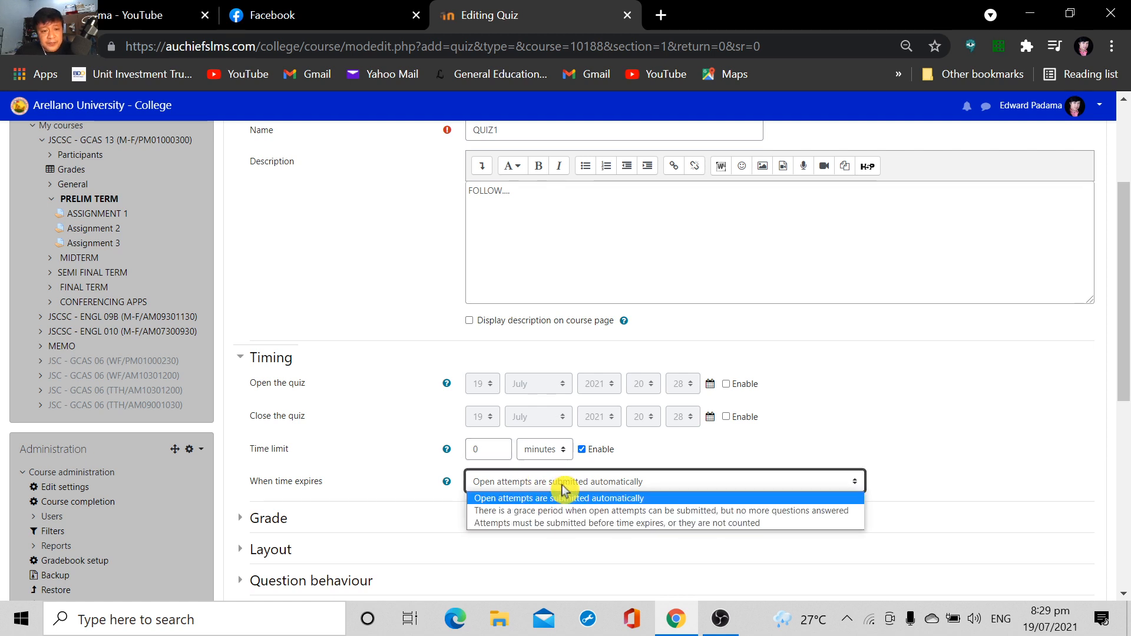
click(566, 498)
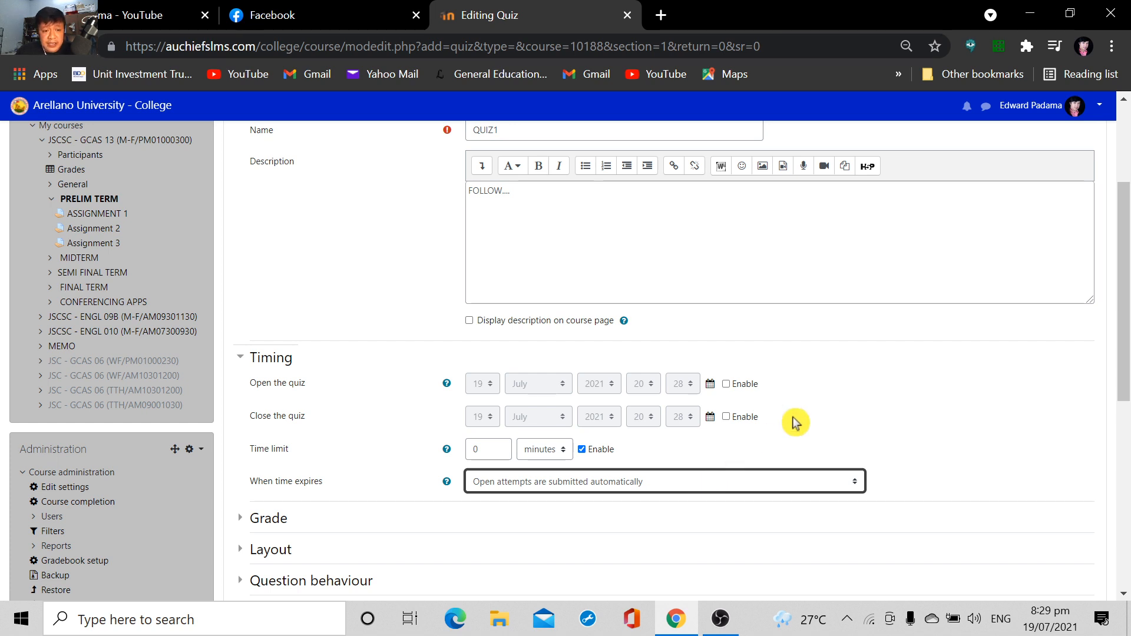
Examine the quiz's Grade settings and Review options
scroll(252, 497, down, 5)
click(272, 258)
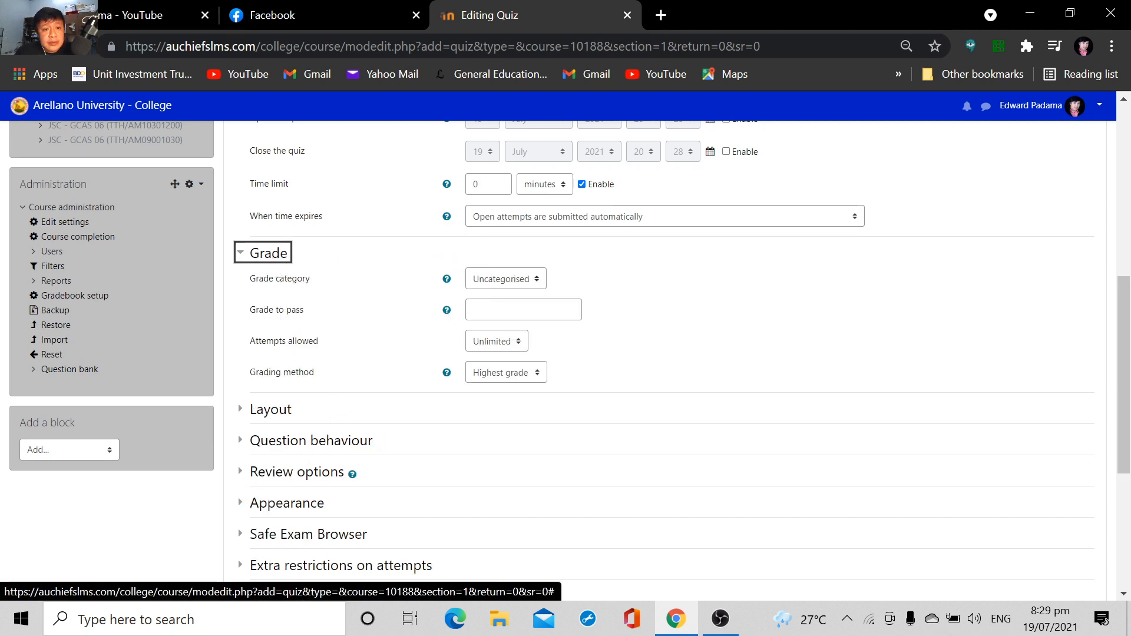
scroll(477, 408, down, 2)
scroll(498, 411, up, 2)
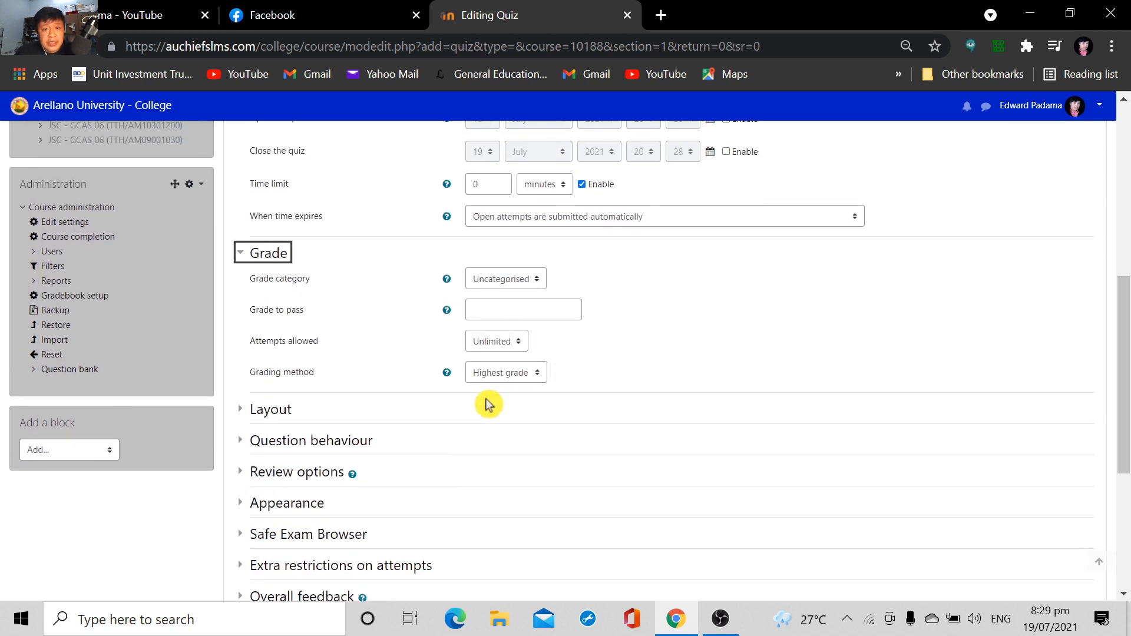
scroll(557, 418, down, 2)
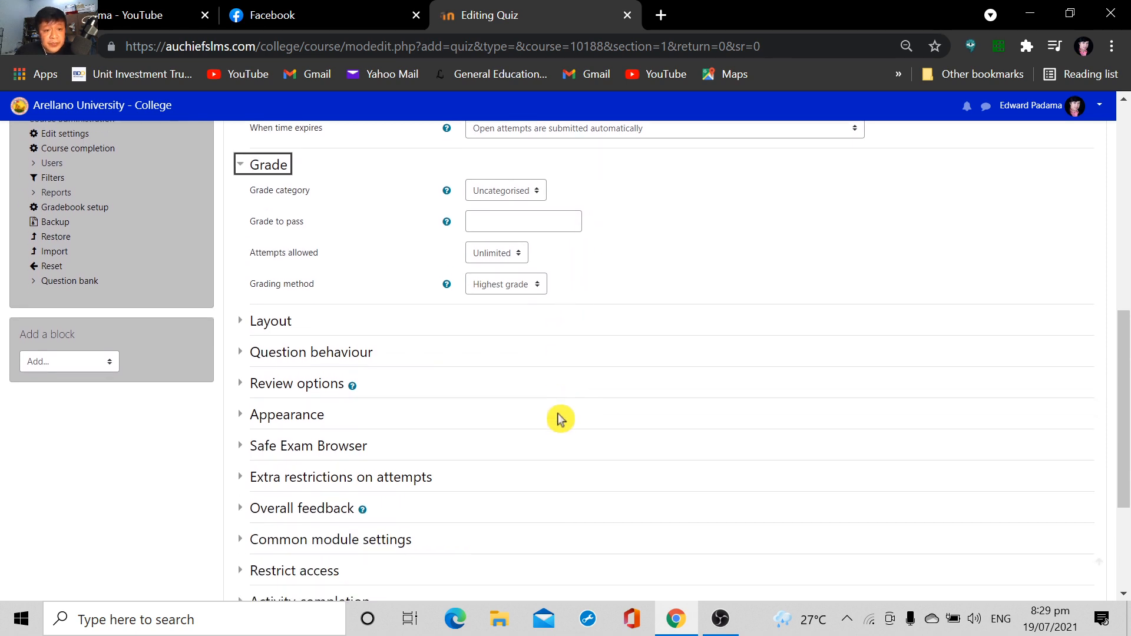
click(322, 389)
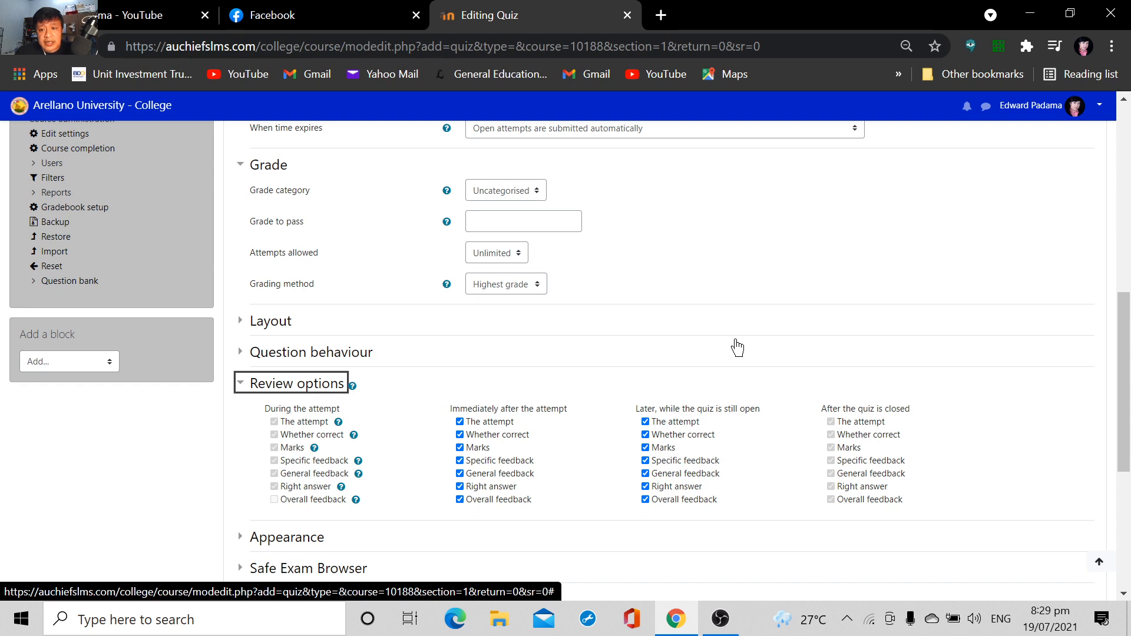
scroll(616, 403, down, 2)
scroll(616, 402, down, 3)
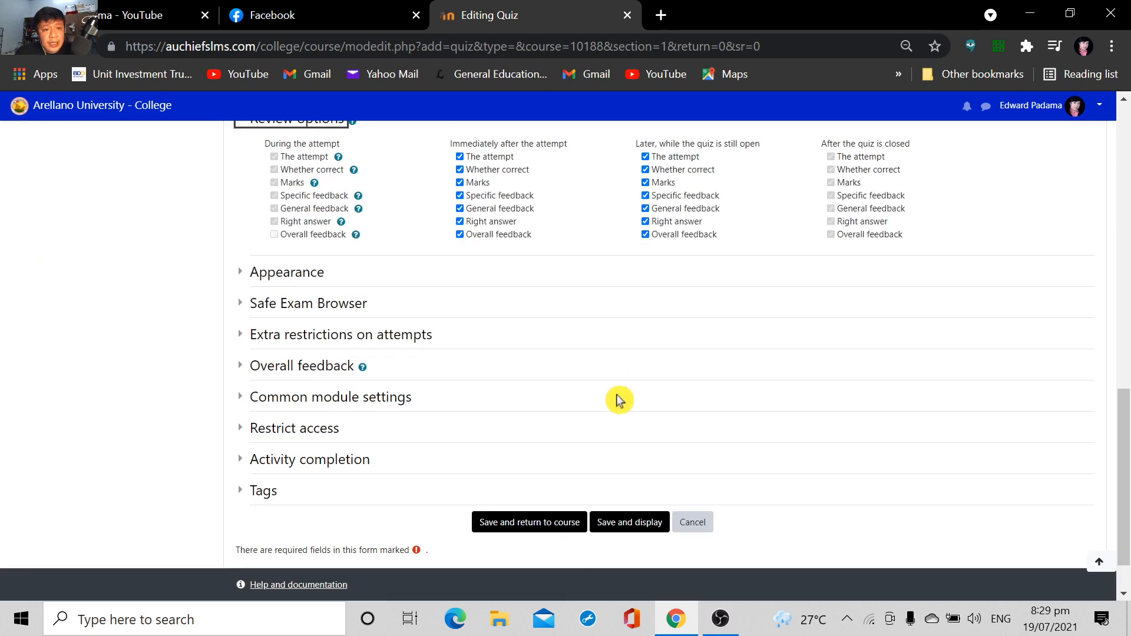
Add a date access restriction so students can open the quiz from 19 July 2021 at 00:00
scroll(616, 401, up, 2)
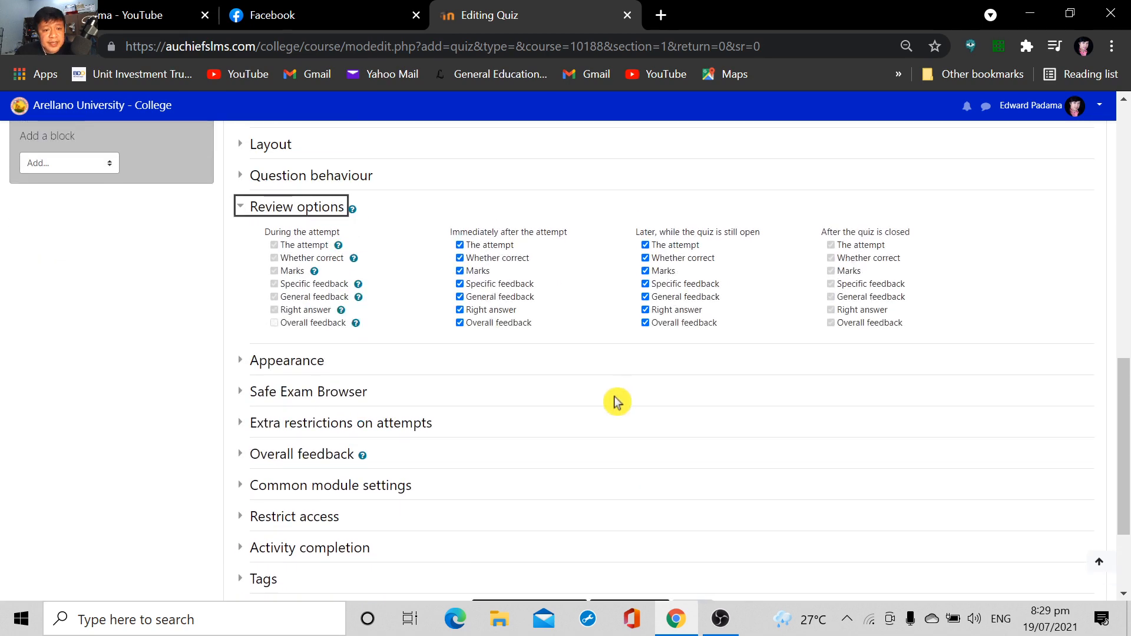
click(321, 519)
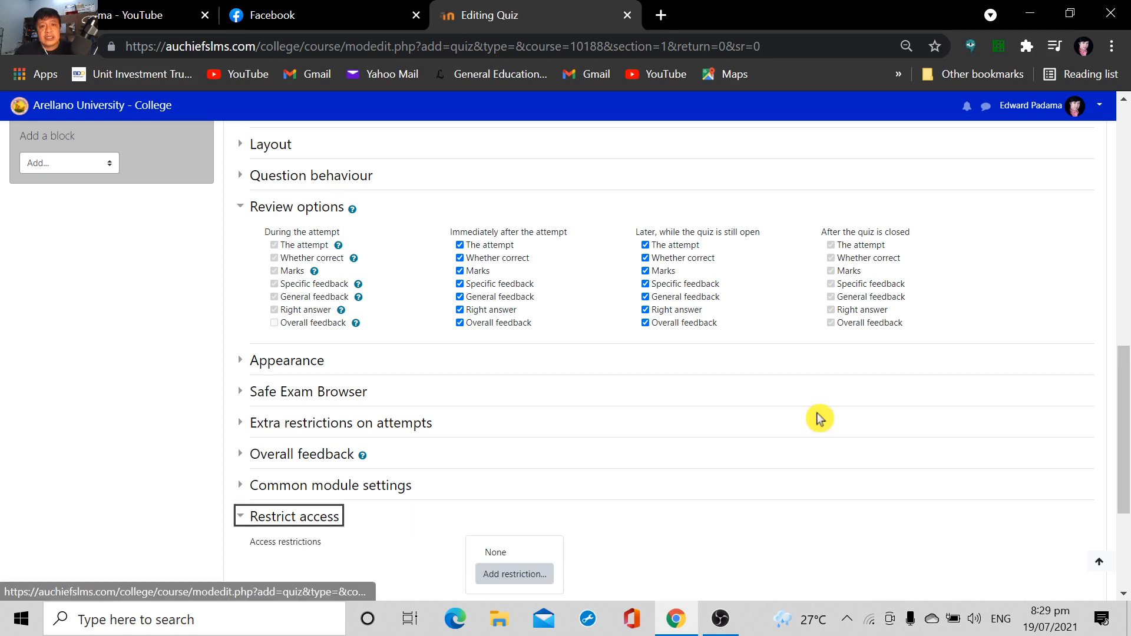
scroll(819, 418, down, 2)
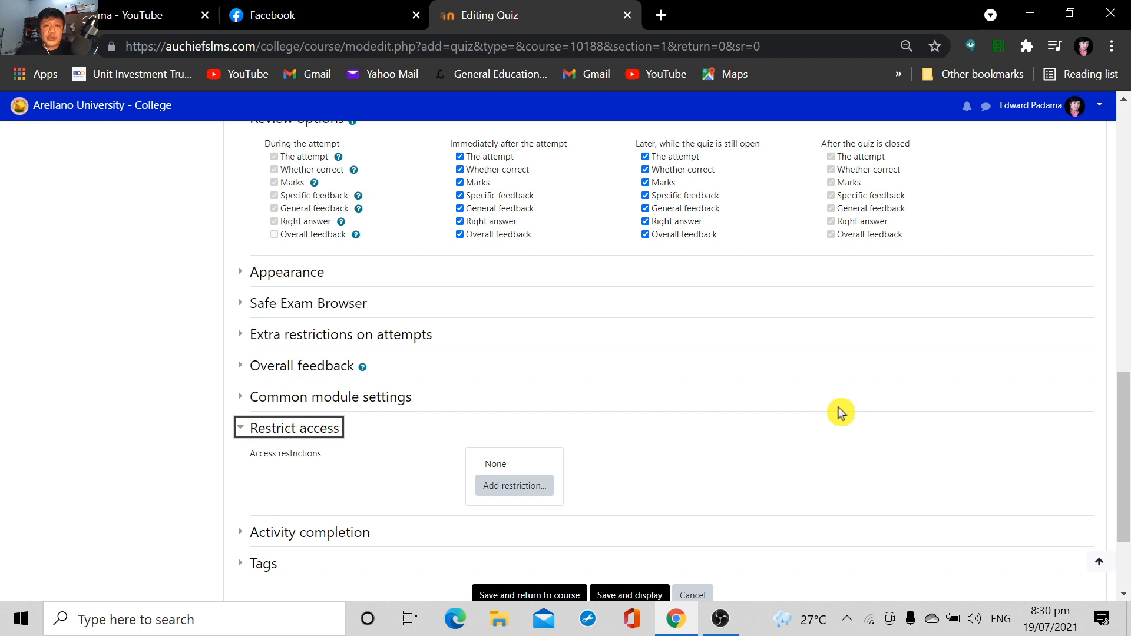
click(521, 488)
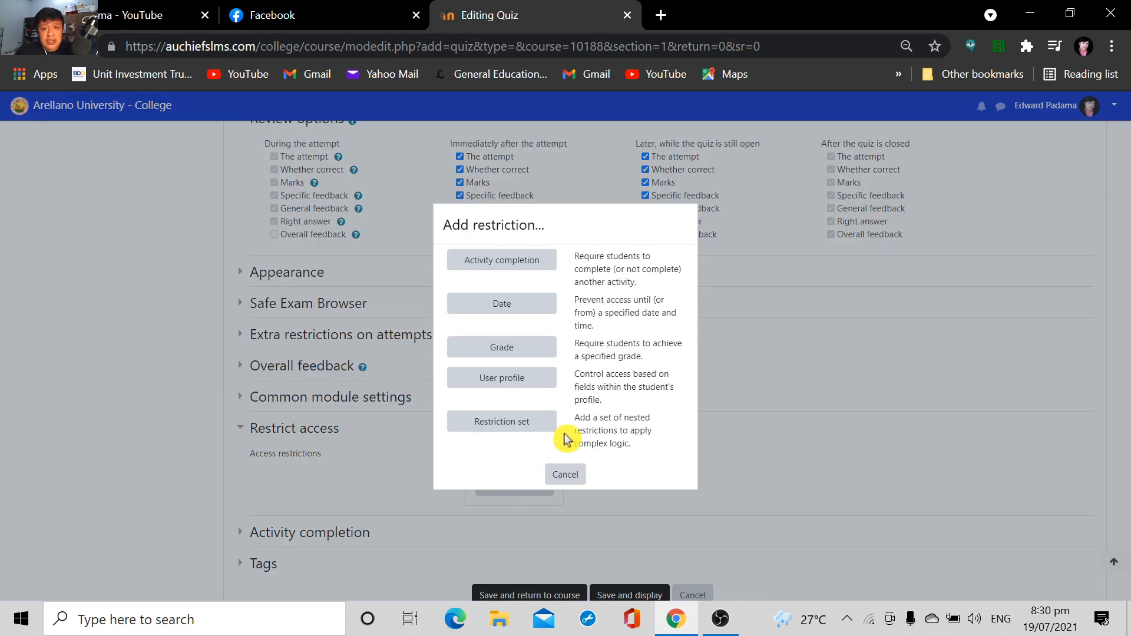
click(521, 305)
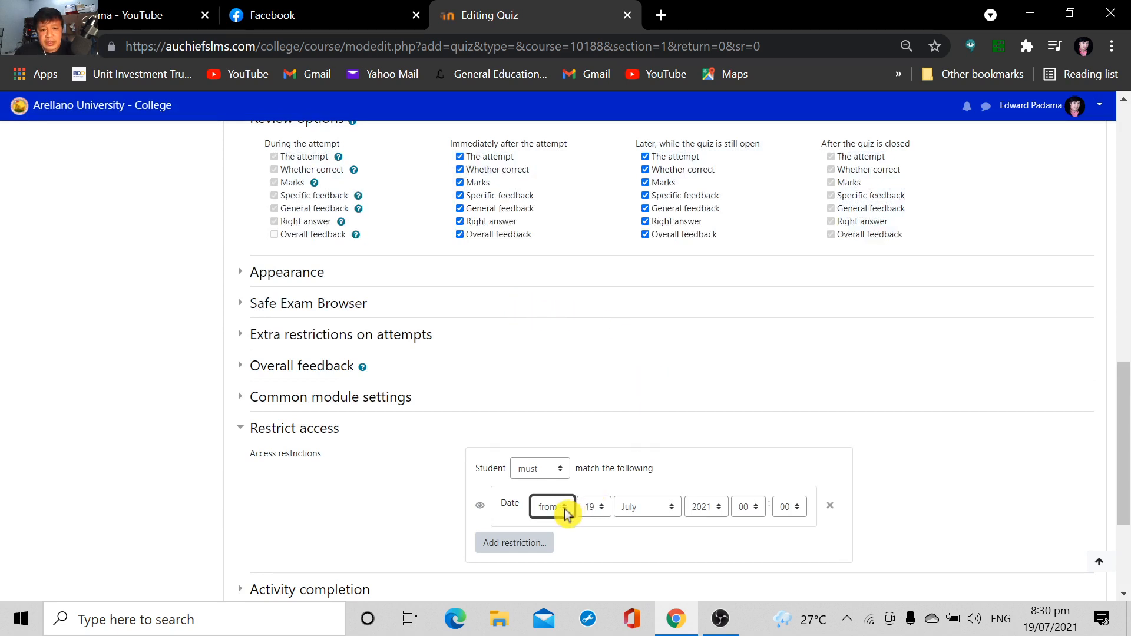
scroll(564, 436, down, 2)
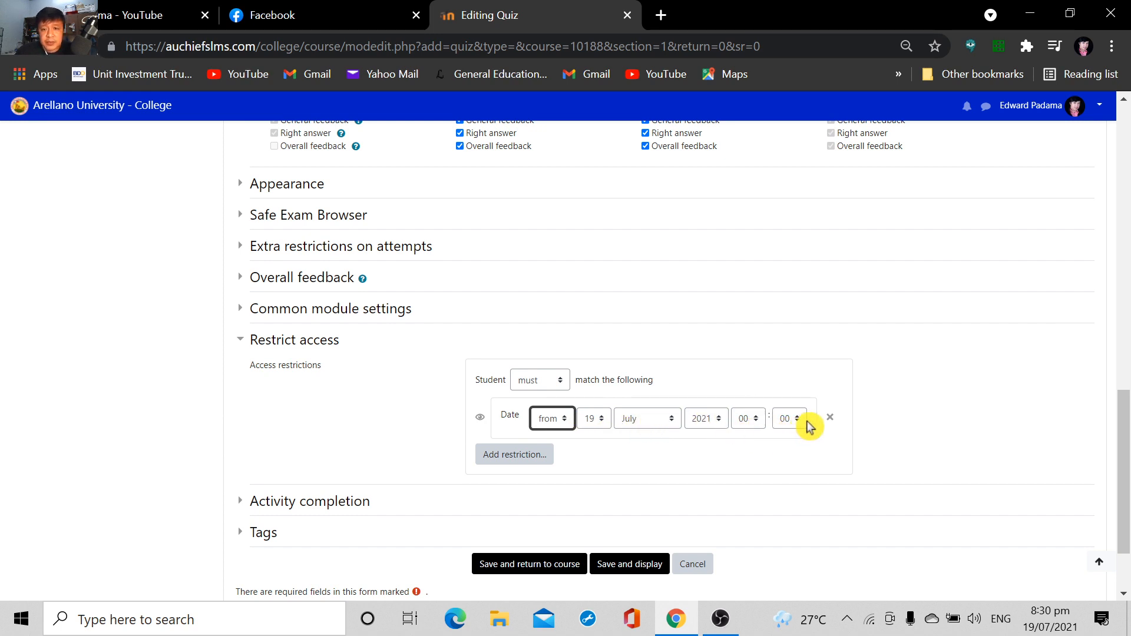
scroll(810, 424, down, 2)
scroll(810, 425, up, 2)
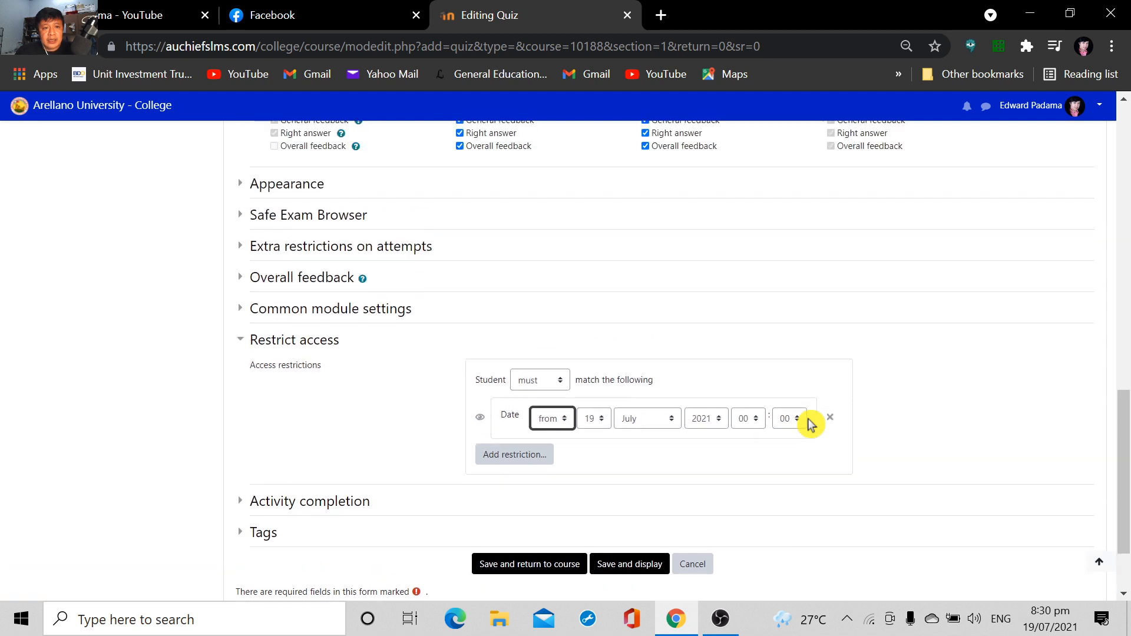
Limit the attempts allowed for the quiz to 1
scroll(810, 424, up, 2)
scroll(810, 425, up, 3)
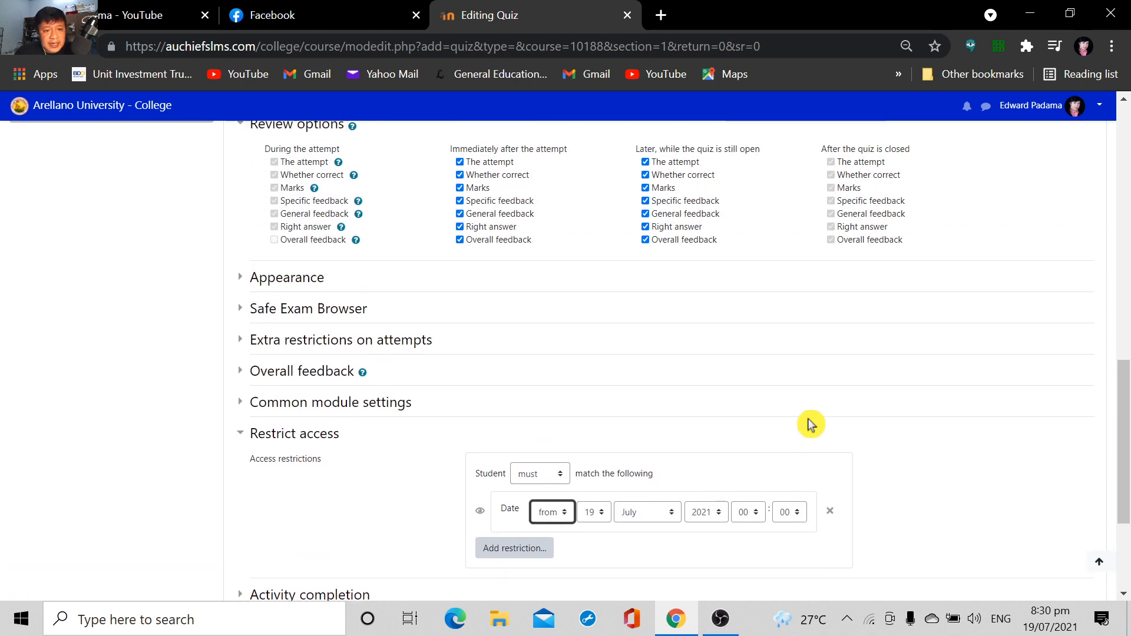
scroll(810, 424, up, 3)
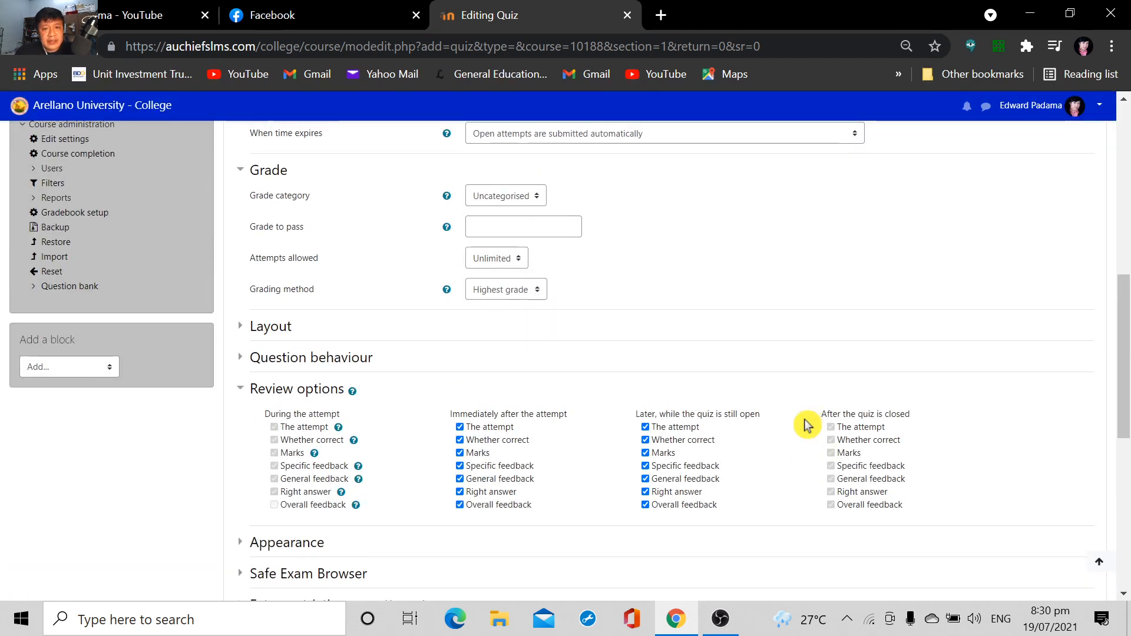
scroll(808, 426, up, 5)
scroll(812, 442, down, 3)
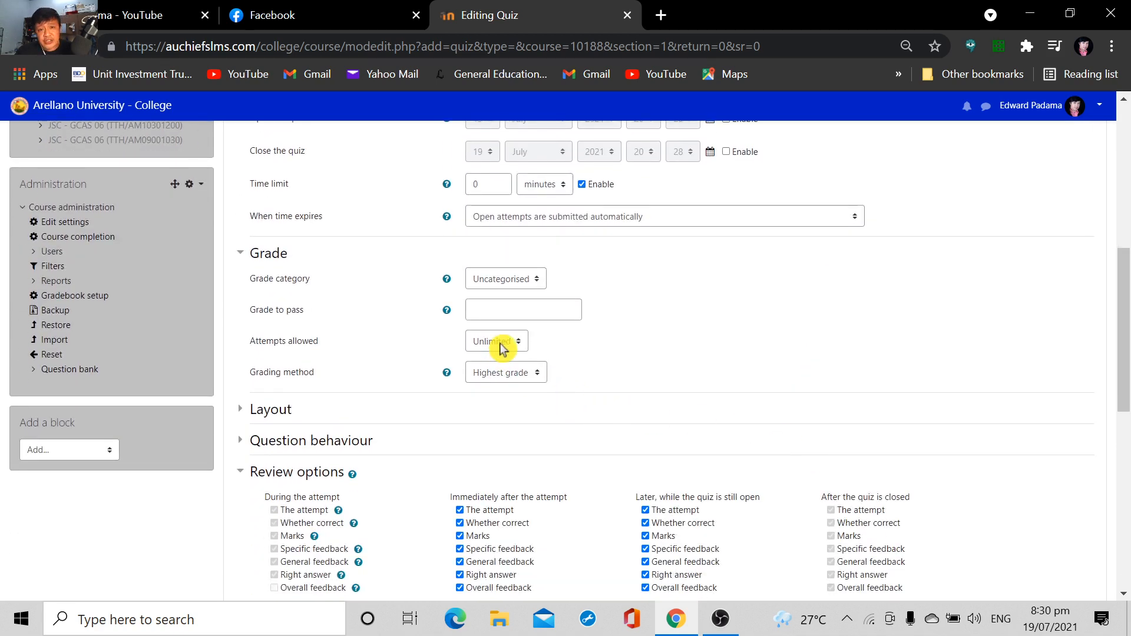
click(500, 347)
click(503, 374)
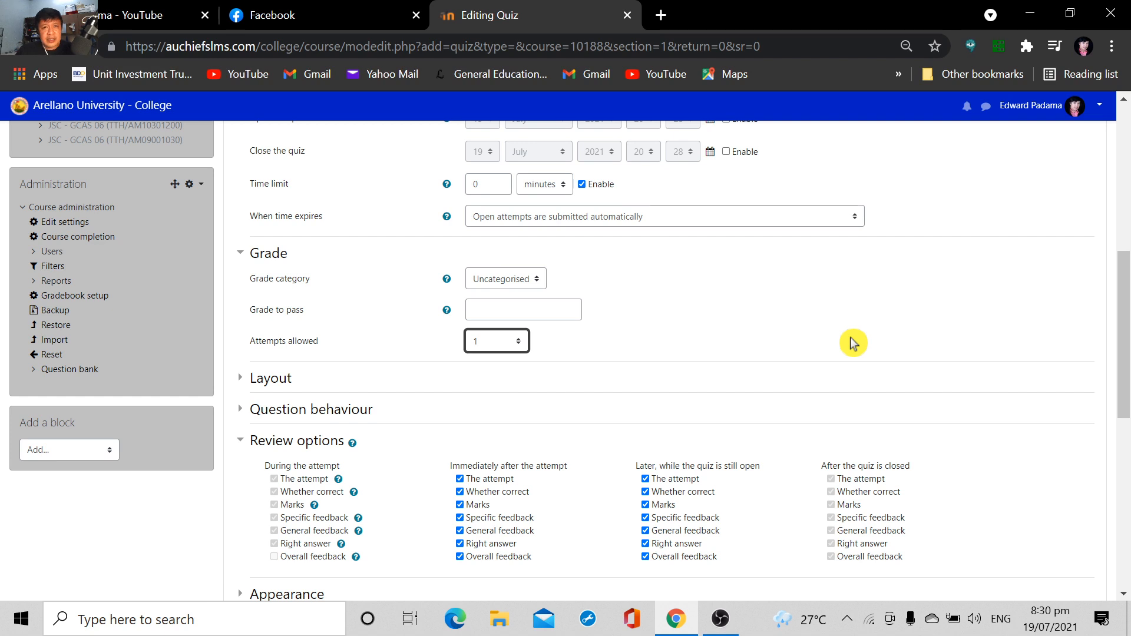
click(504, 347)
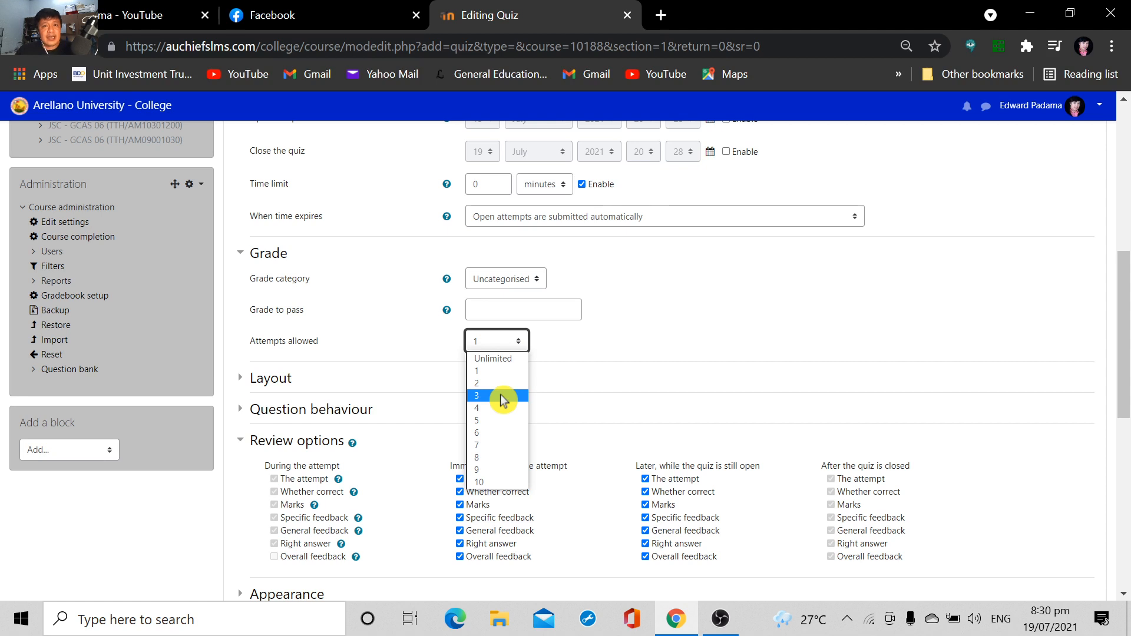
click(648, 340)
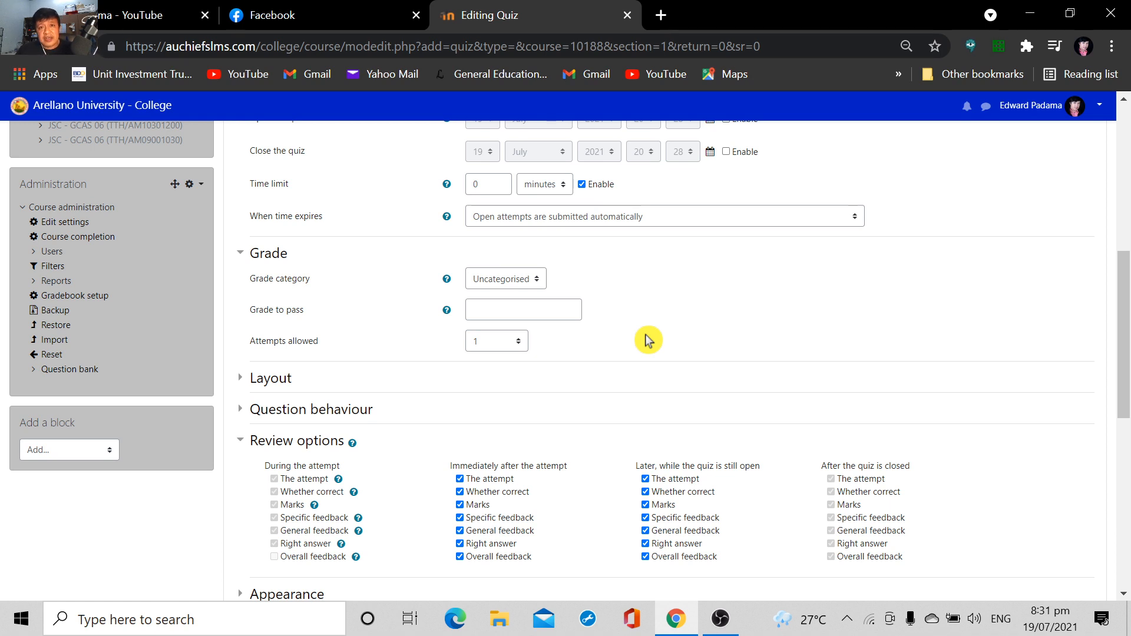
click(498, 348)
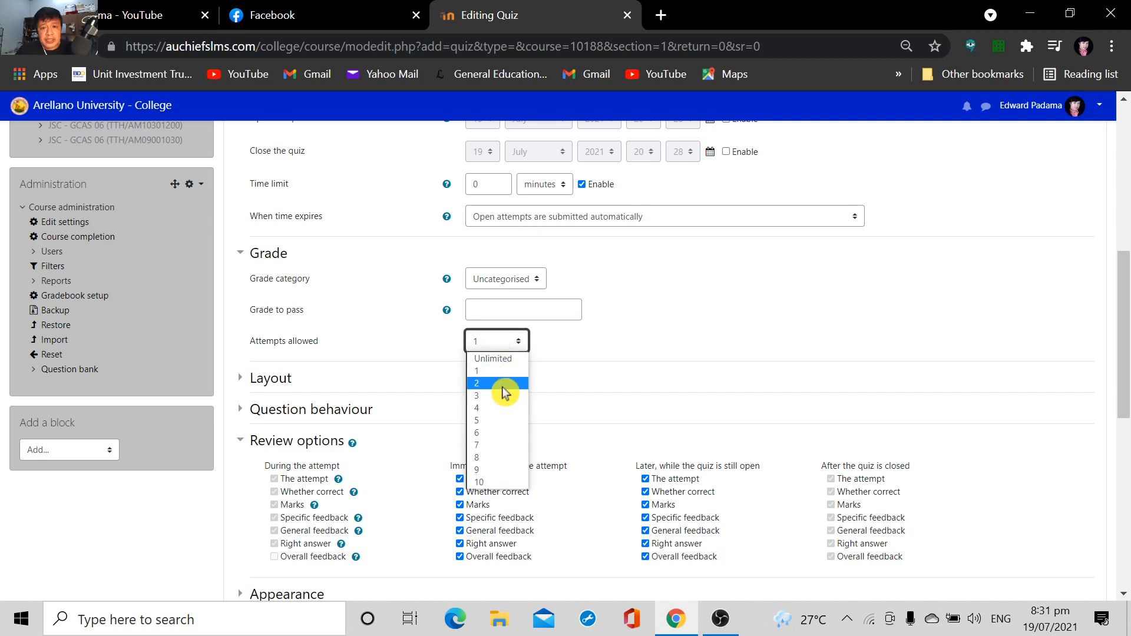
click(682, 345)
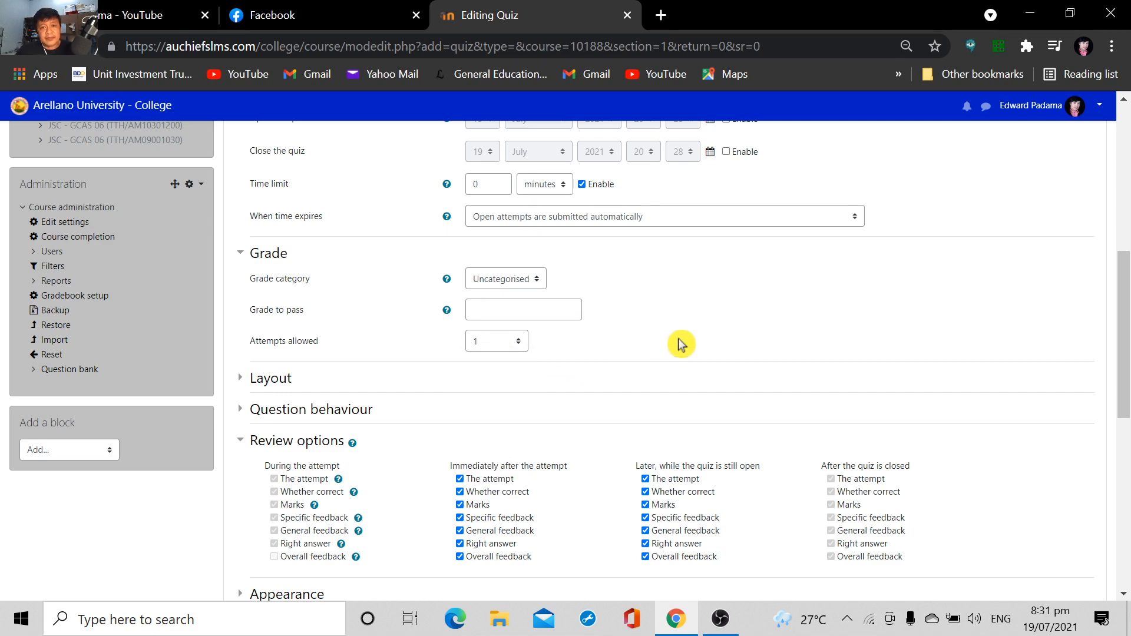
Save the quiz, return to the course page and locate QUIZ1 in the PRELIM TERM section
scroll(695, 330, down, 9)
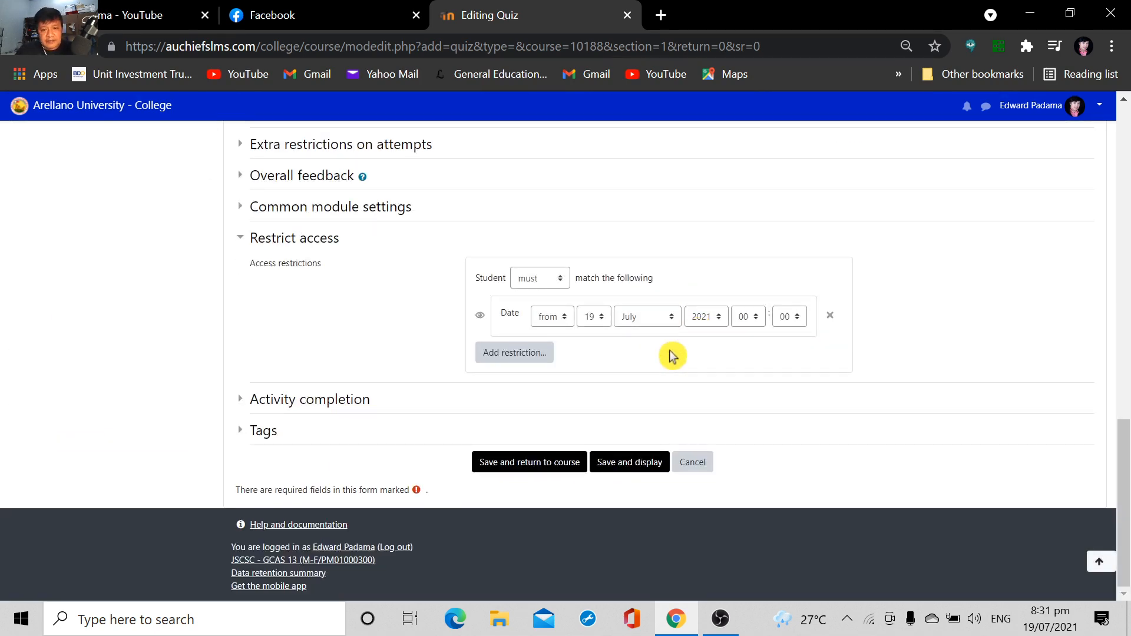
click(528, 472)
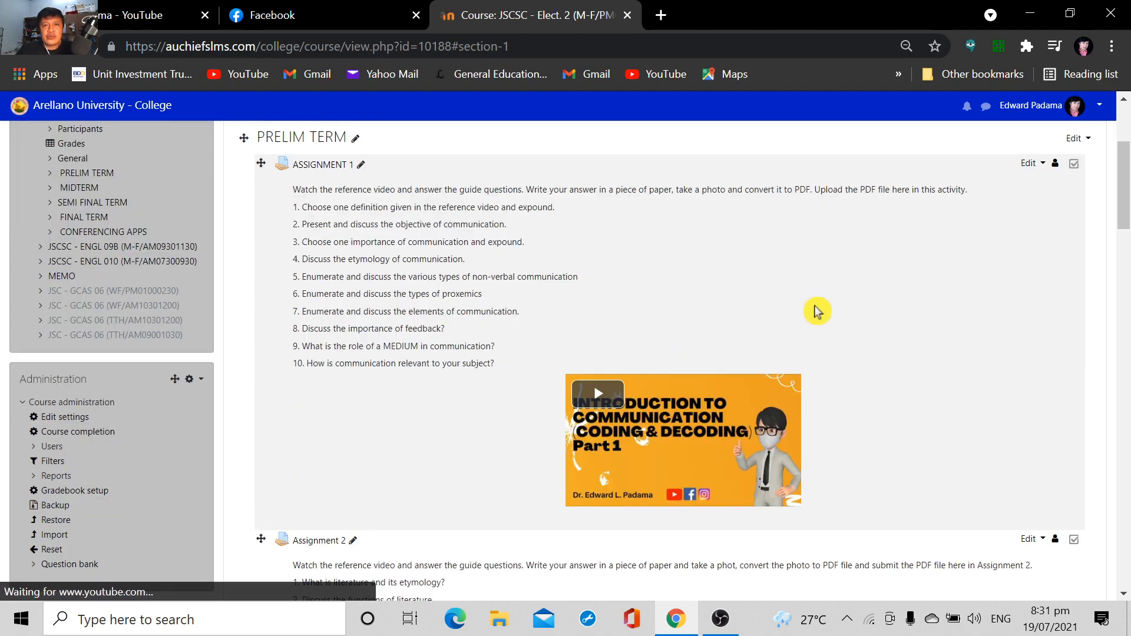
scroll(816, 308, down, 10)
scroll(589, 338, down, 2)
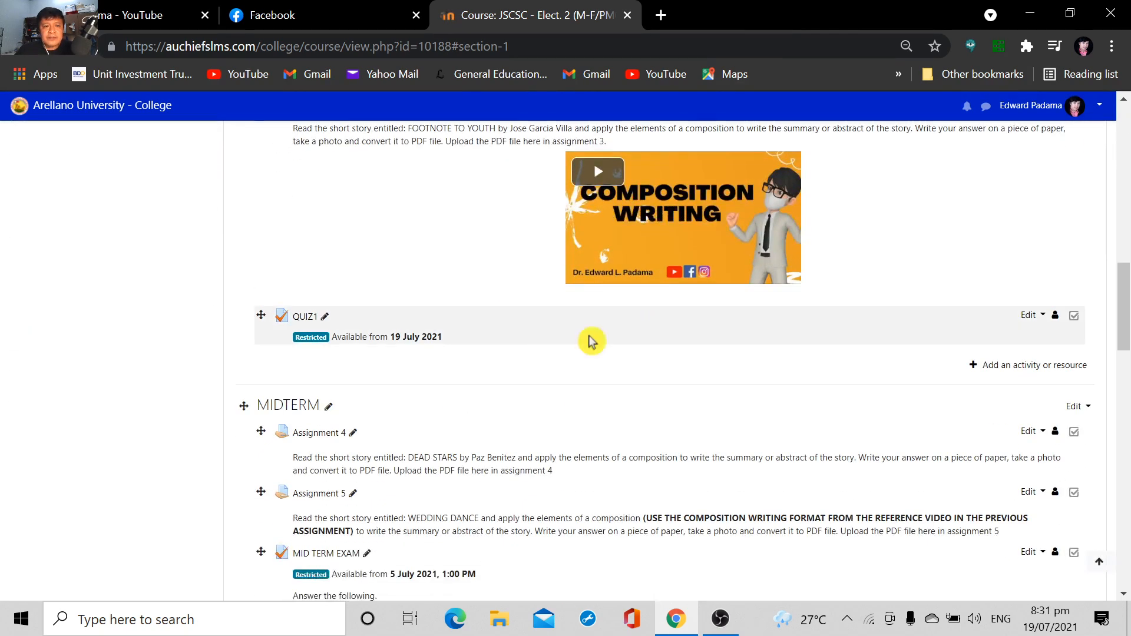
scroll(901, 352, up, 3)
scroll(900, 352, up, 15)
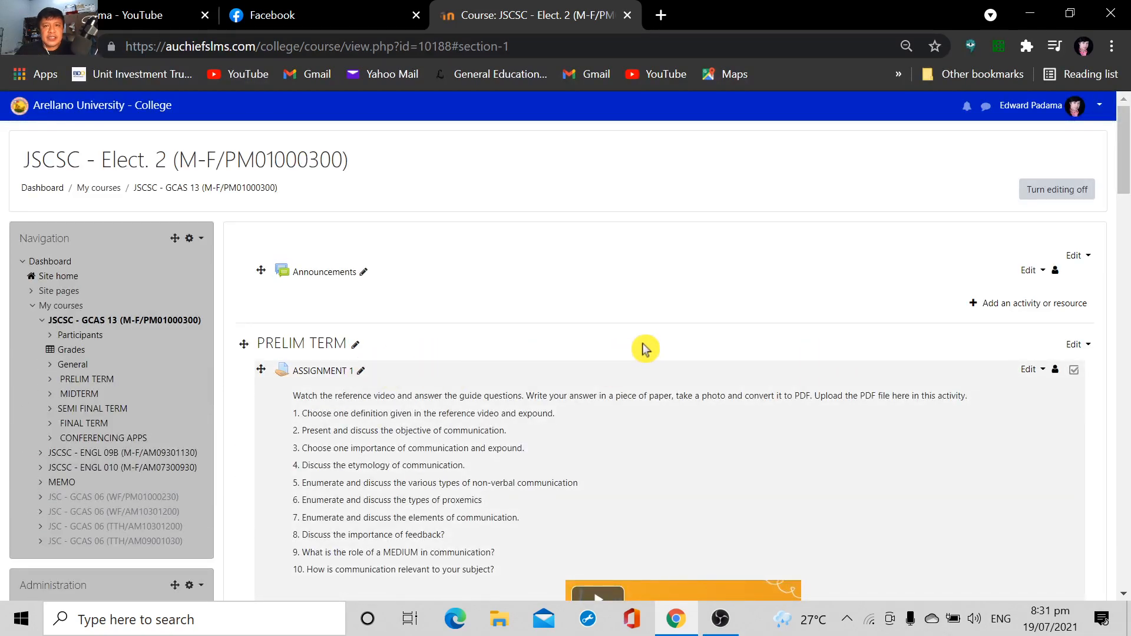
scroll(689, 355, down, 20)
scroll(689, 356, up, 3)
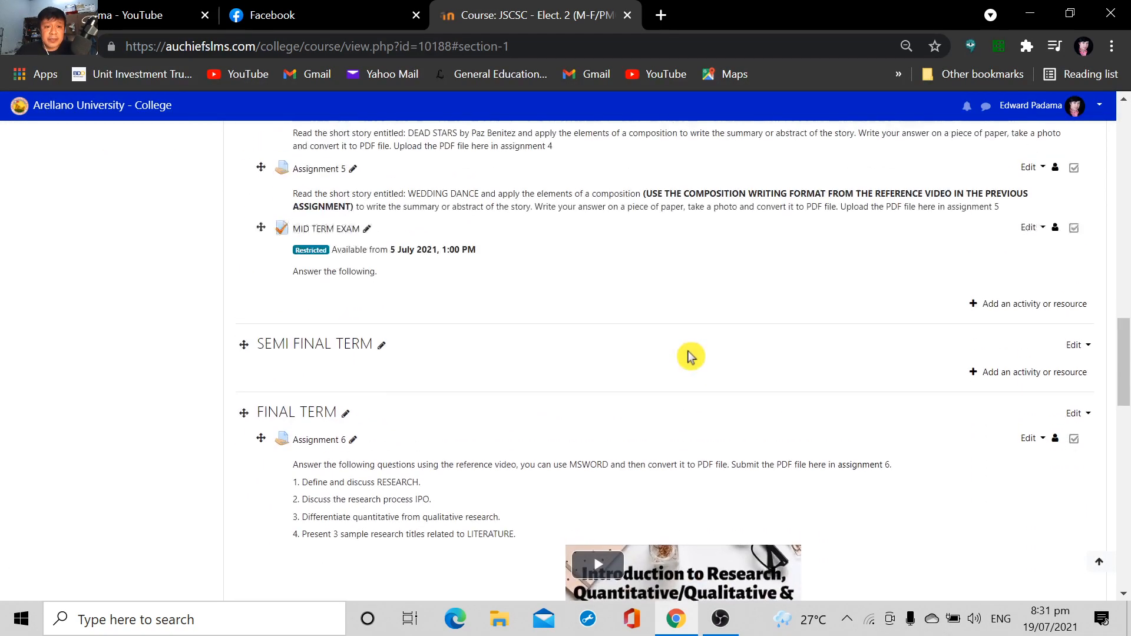
scroll(467, 360, up, 5)
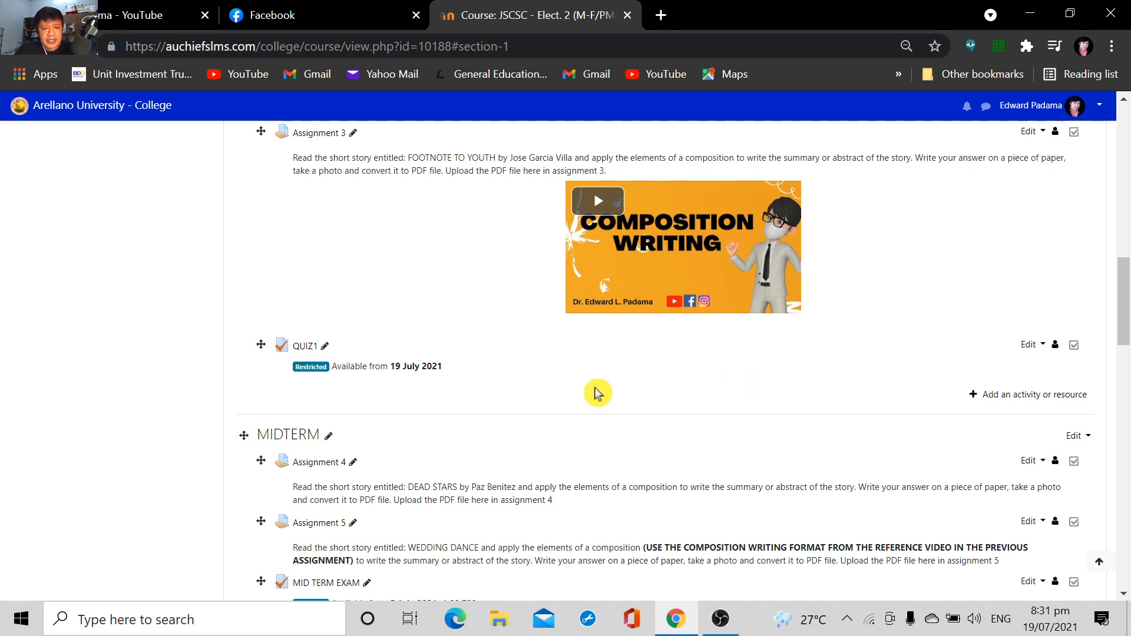
Open QUIZ1 from the PRELIM TERM section and go to its question editing page
click(306, 349)
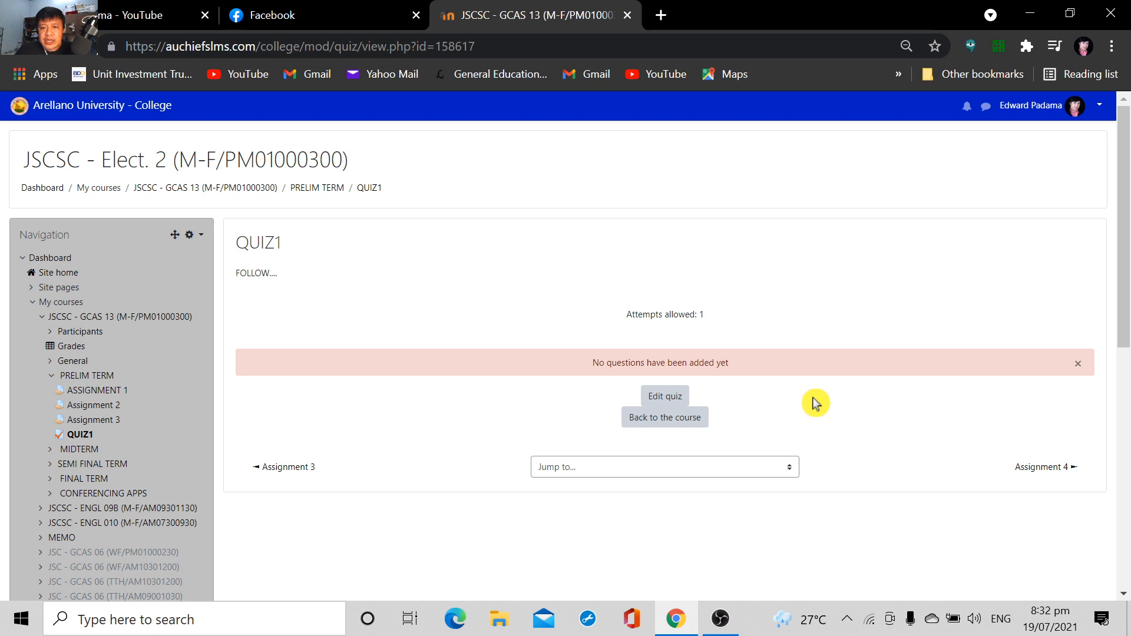
scroll(815, 399, down, 3)
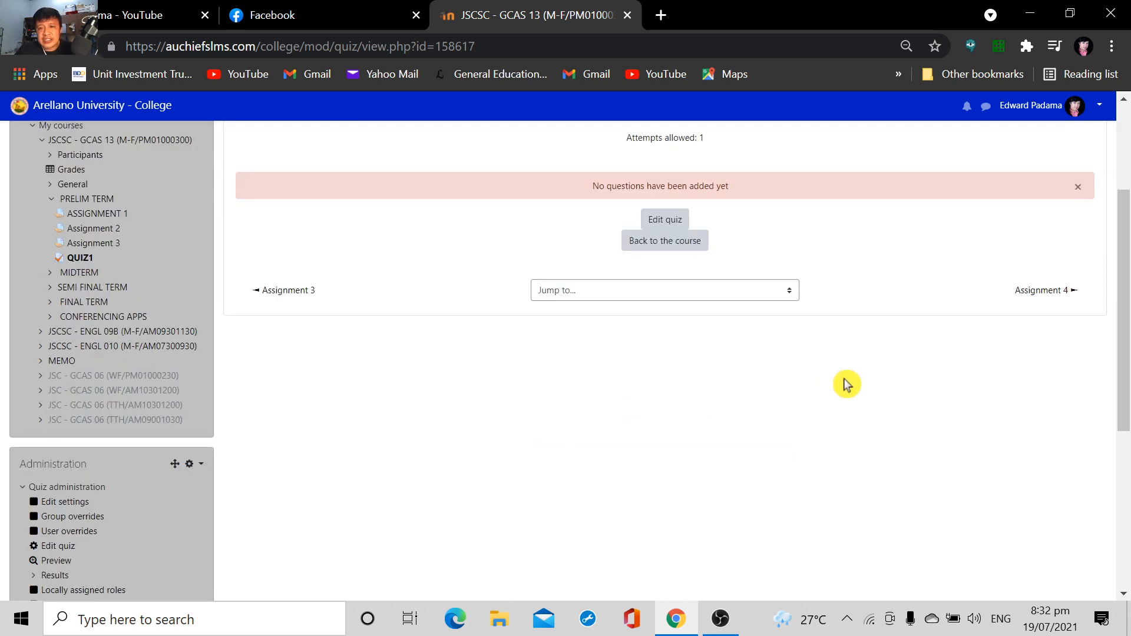
scroll(855, 392, up, 1)
scroll(855, 395, up, 3)
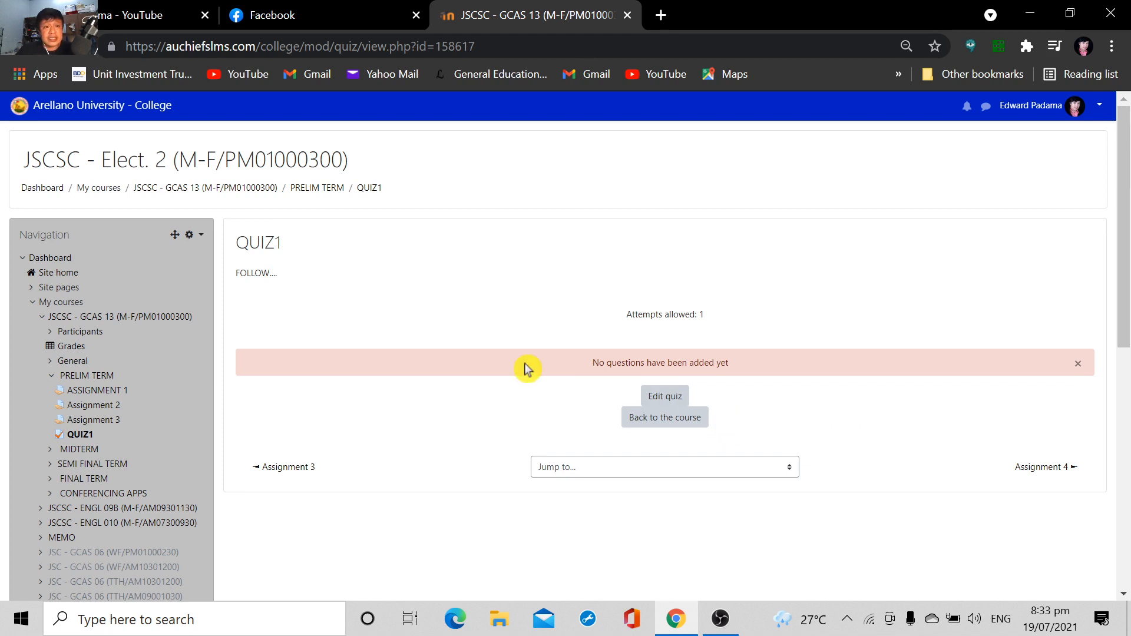
click(672, 402)
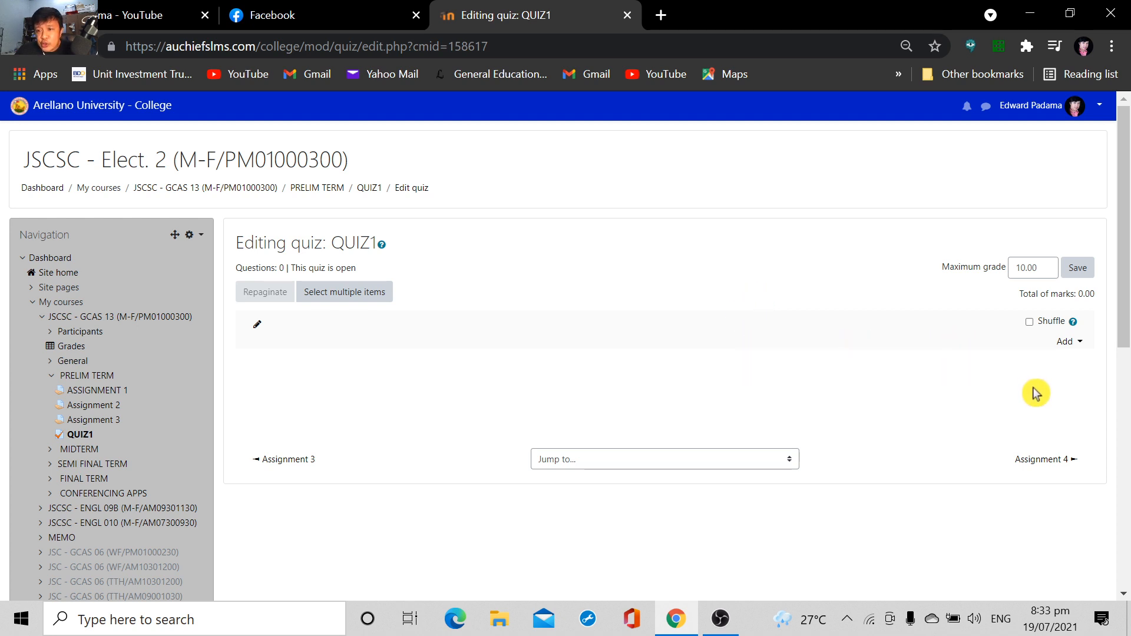
Start adding questions to QUIZ1 from the question bank and check the available tag filters
click(1081, 345)
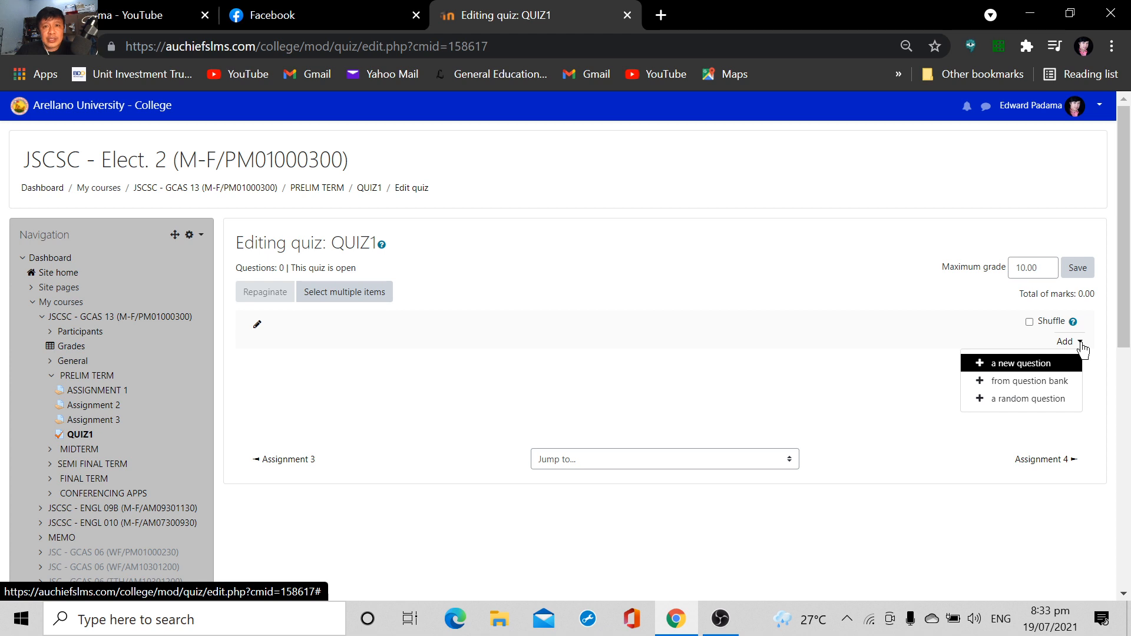
click(1037, 388)
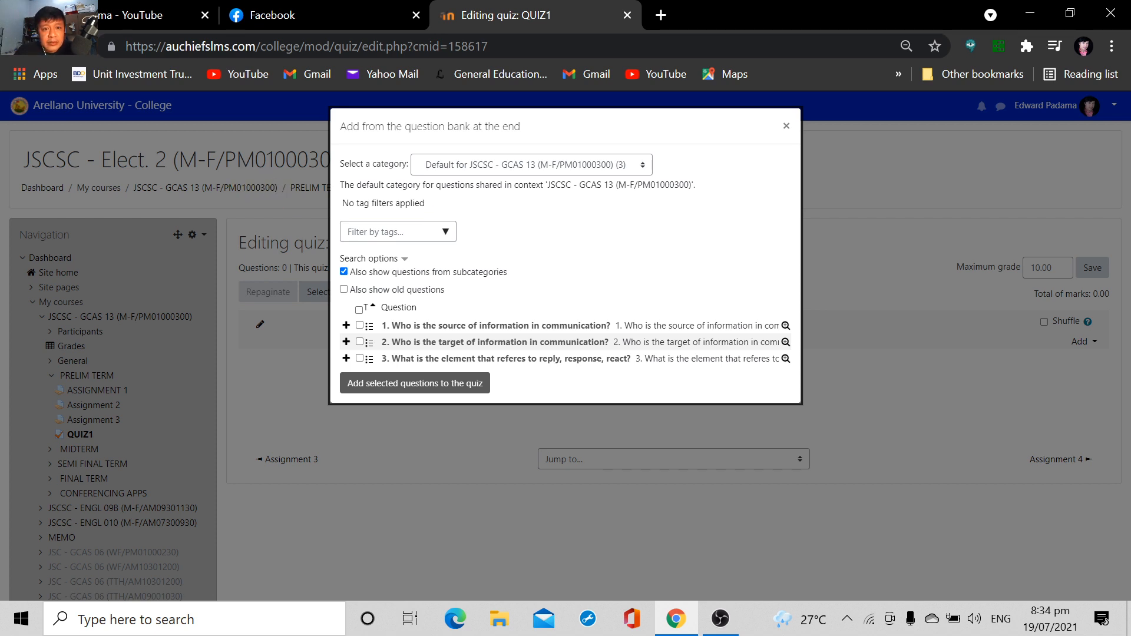
click(446, 233)
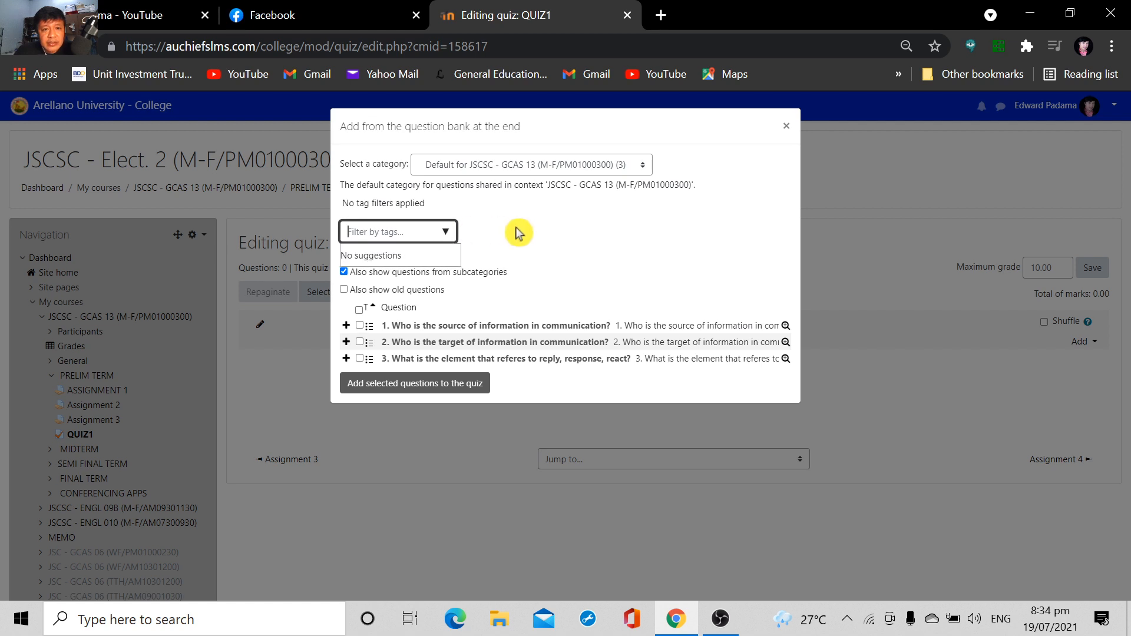
click(517, 233)
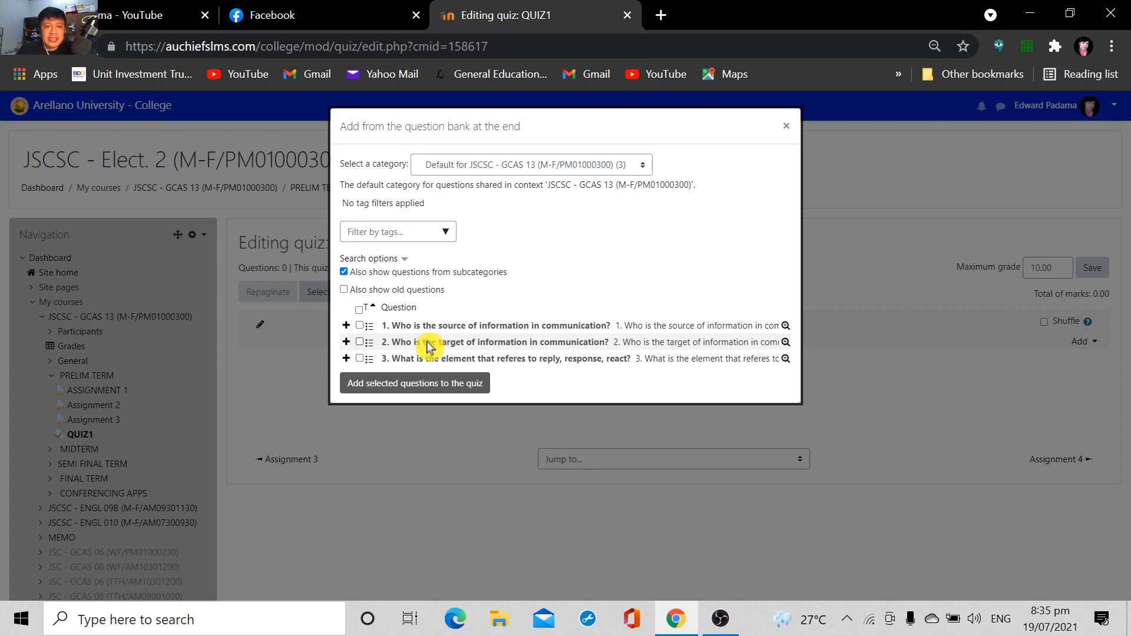
Try selecting all question bank questions at once, and then only questions 1 and 3 individually
click(360, 313)
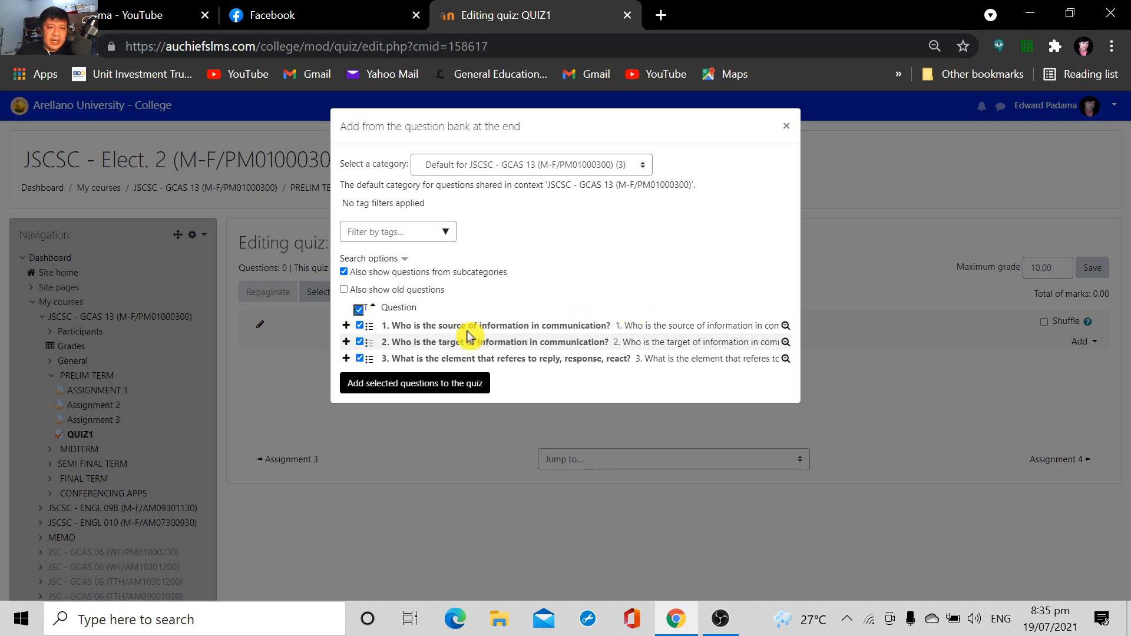
click(359, 359)
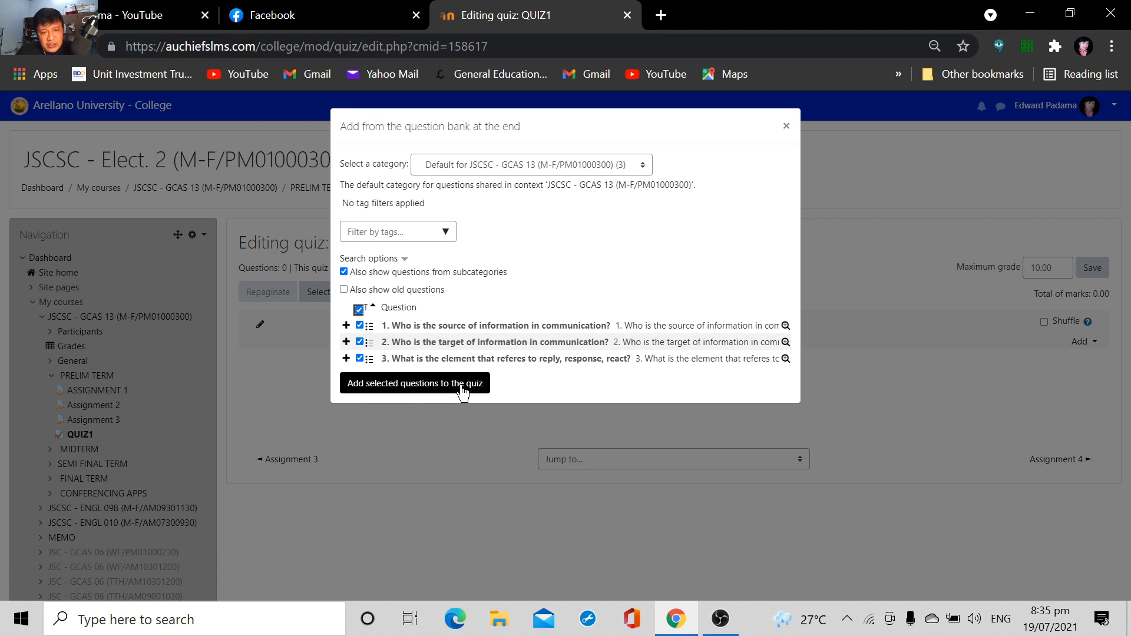
click(359, 310)
click(359, 325)
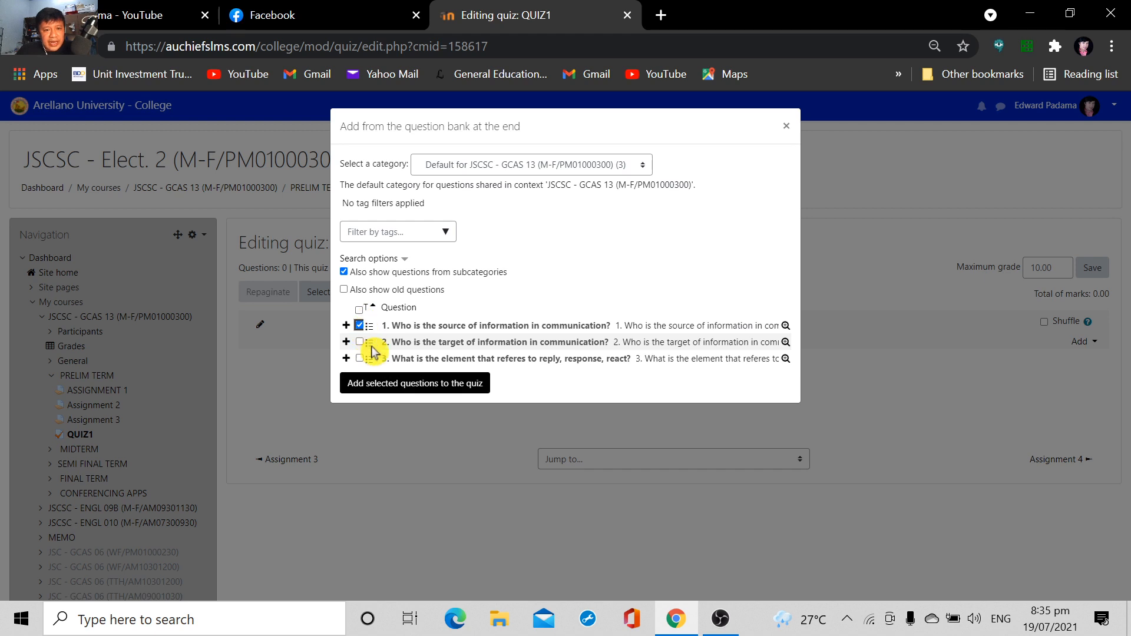
click(359, 358)
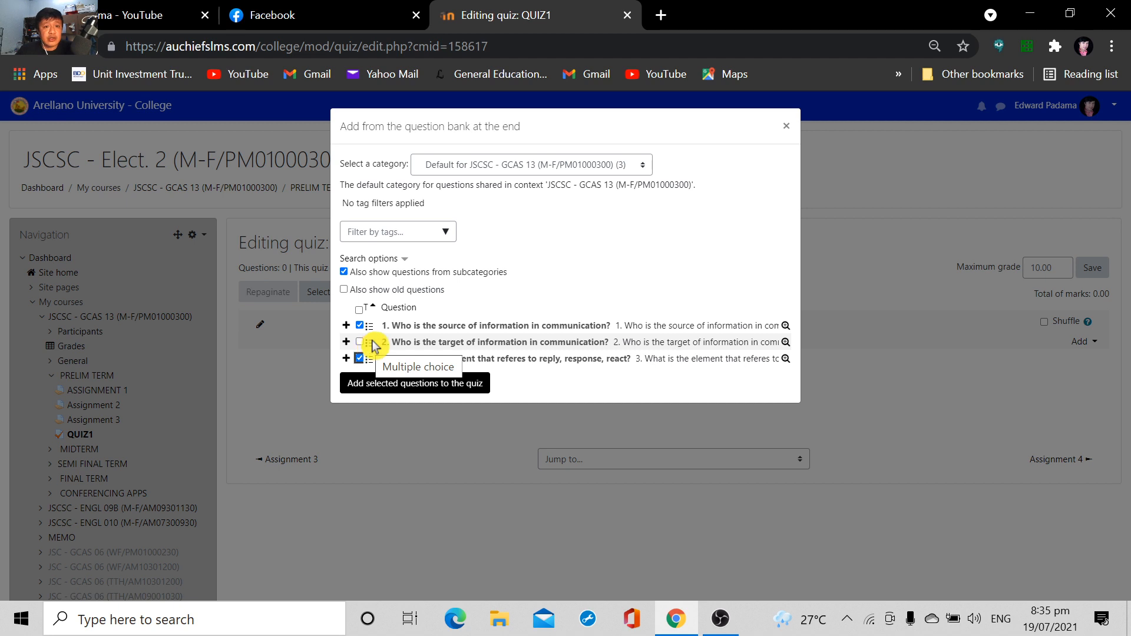
Select all three communication questions in the question bank and add them to QUIZ1
click(359, 309)
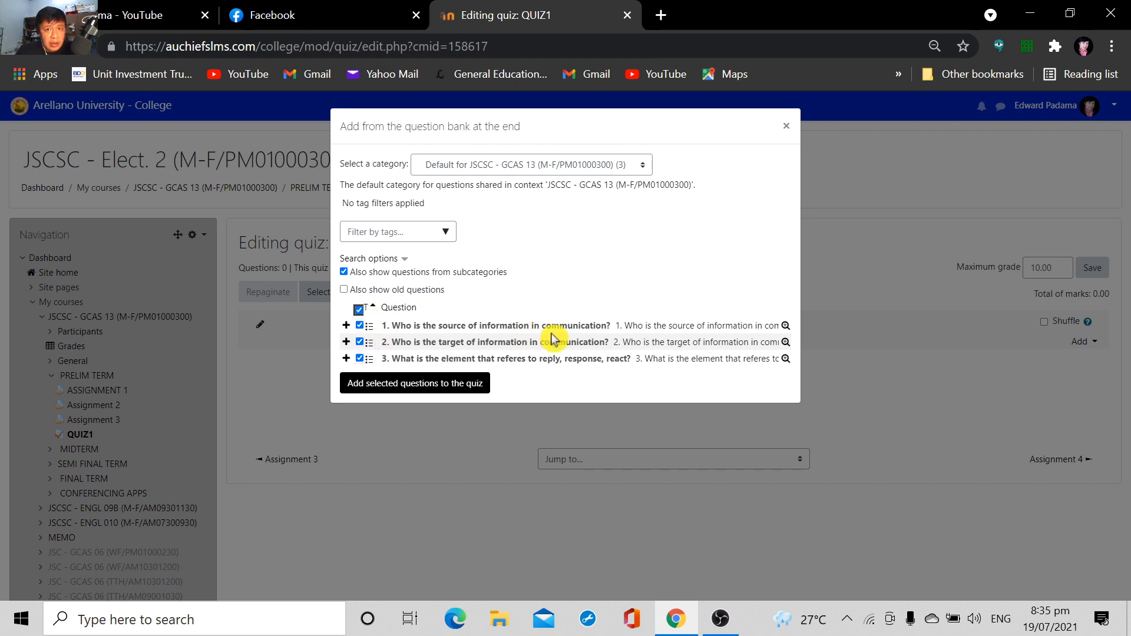
click(426, 388)
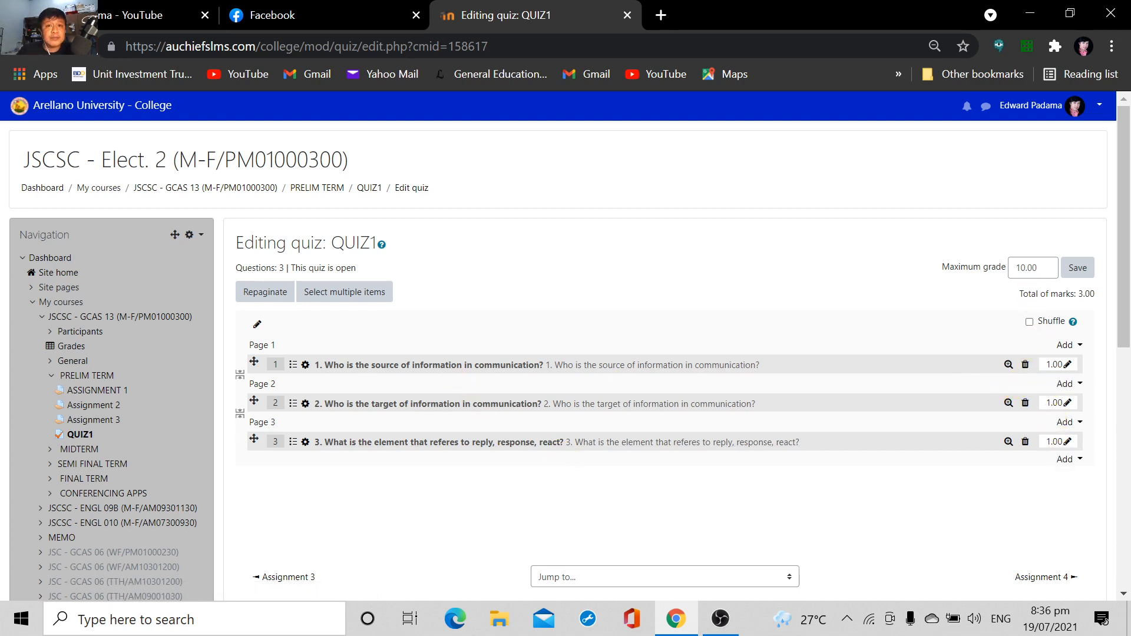
Set the quiz's maximum grade to 3.00 and save it
click(1027, 268)
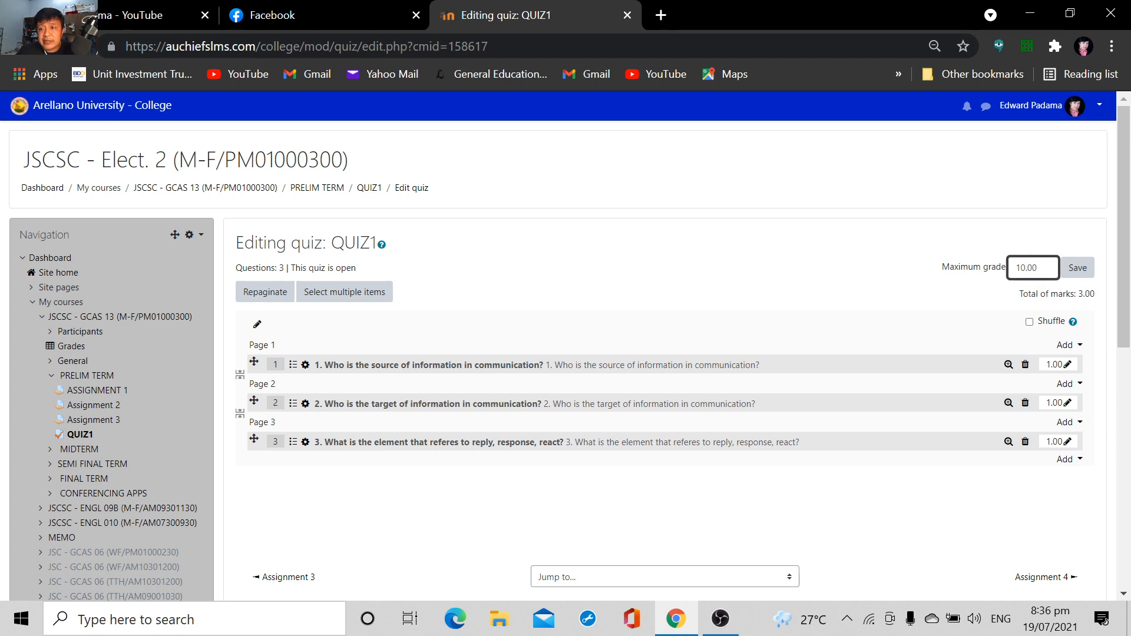
key(BackSpace)
key(BackSpace)
text(3)
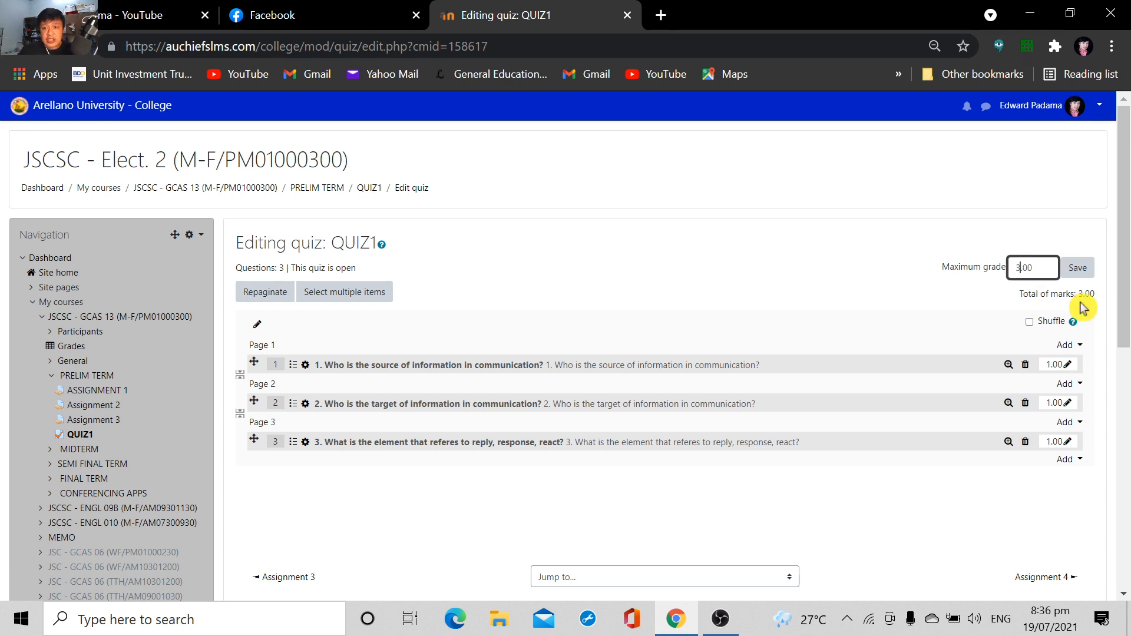
click(1078, 268)
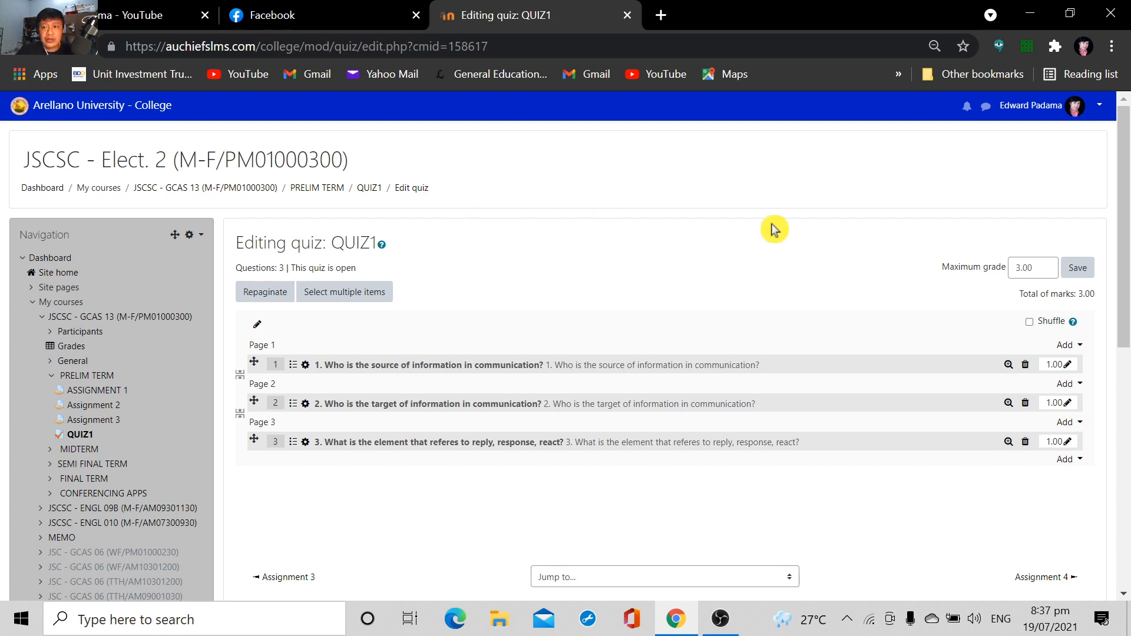
Return to the course's PRELIM TERM section and open QUIZ1 from there
click(319, 188)
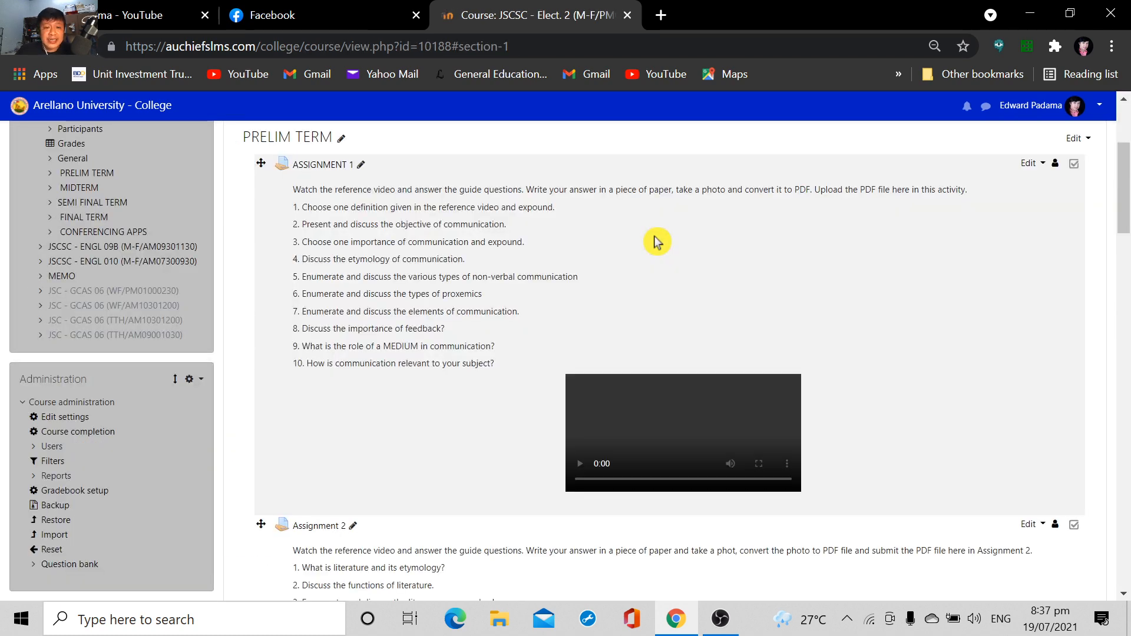
scroll(760, 259, down, 10)
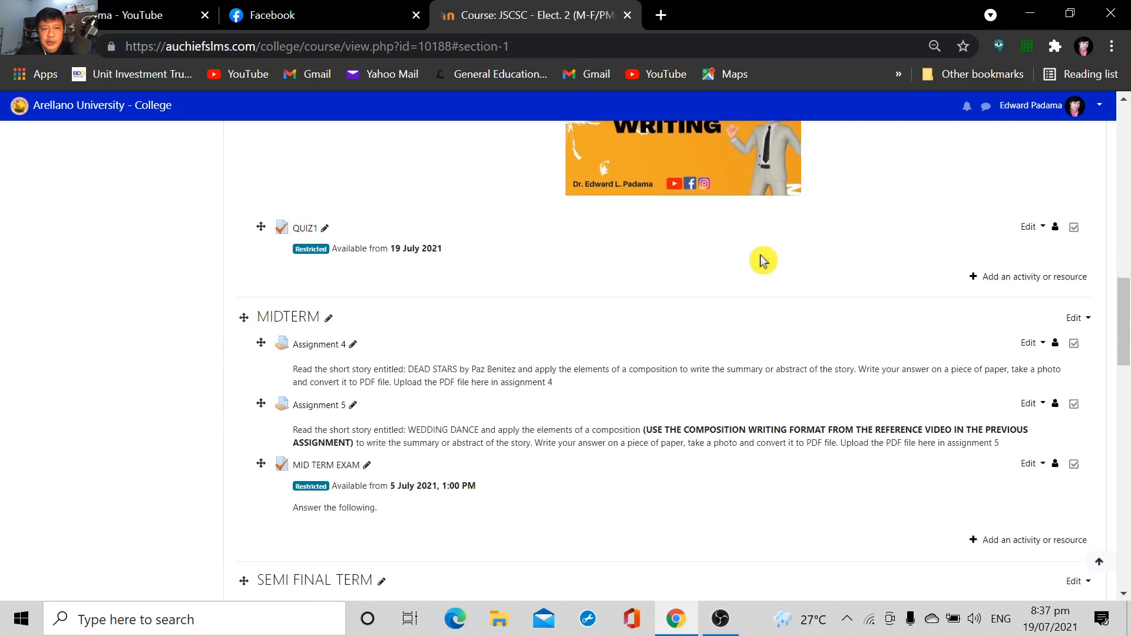
scroll(760, 260, down, 1)
scroll(752, 259, up, 2)
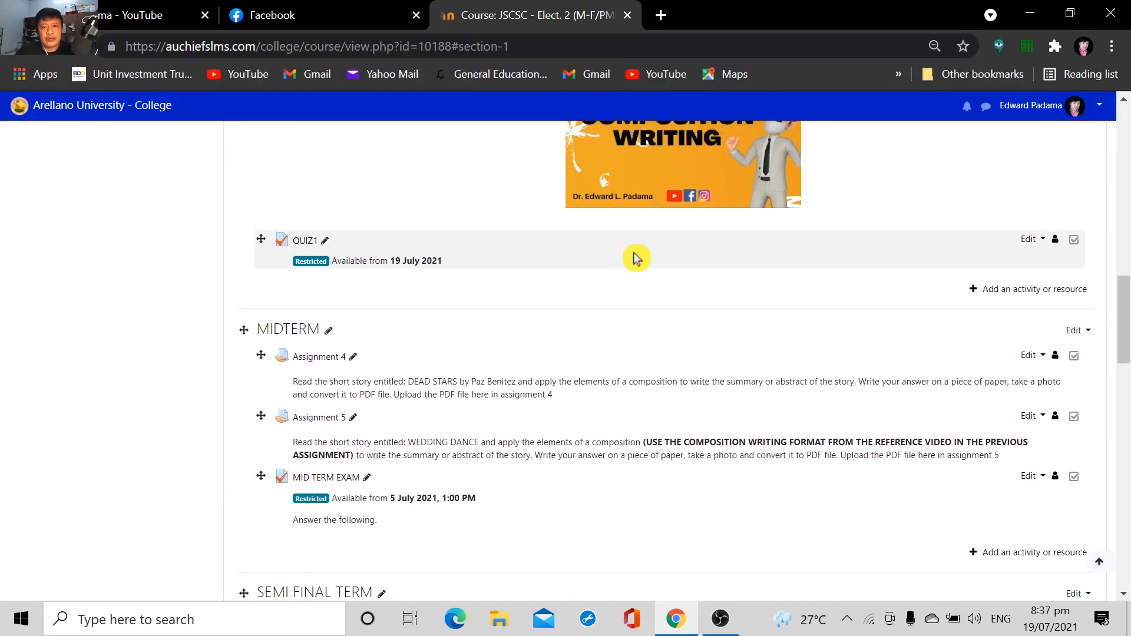
scroll(636, 259, up, 1)
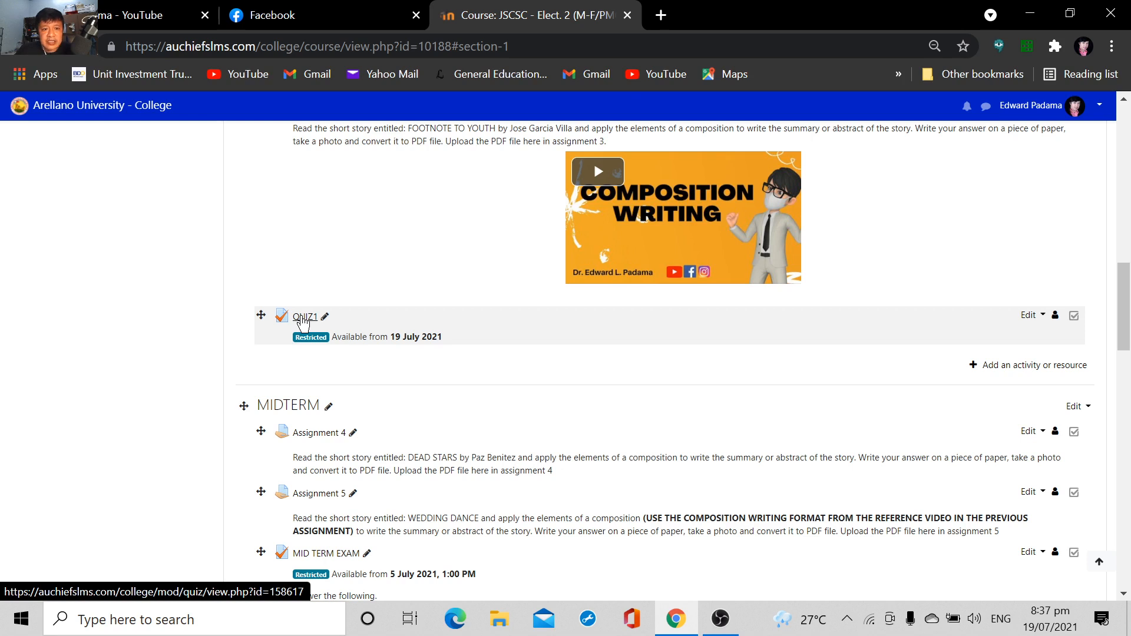
click(302, 319)
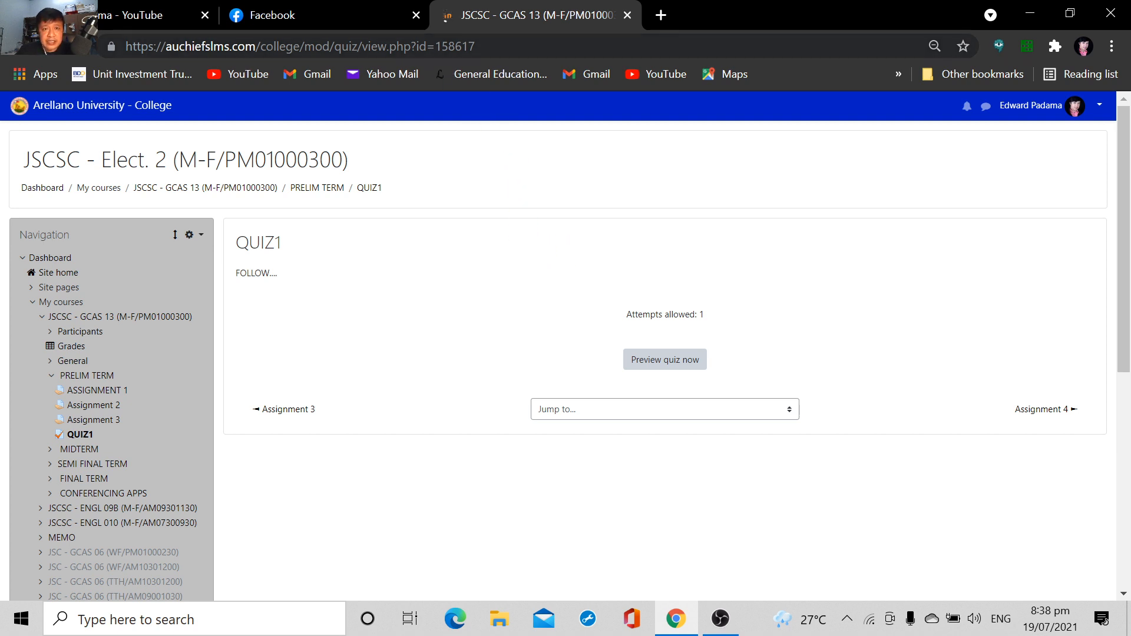
scroll(588, 209, down, 2)
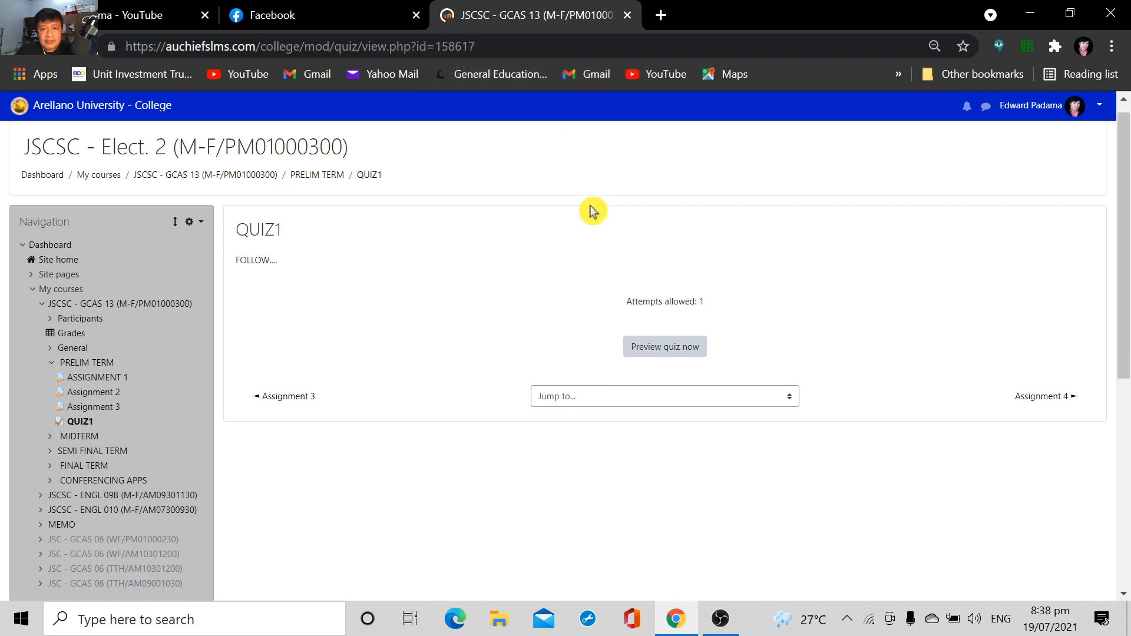
scroll(661, 256, up, 2)
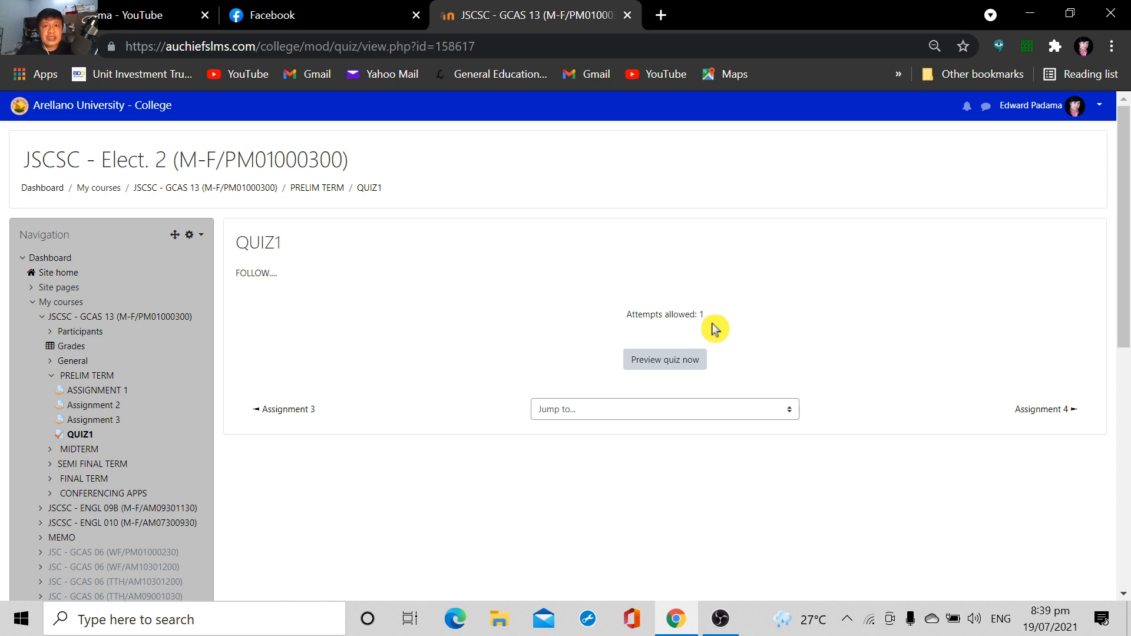
Start a preview of QUIZ1, page through its three questions and go back to question 1
click(672, 372)
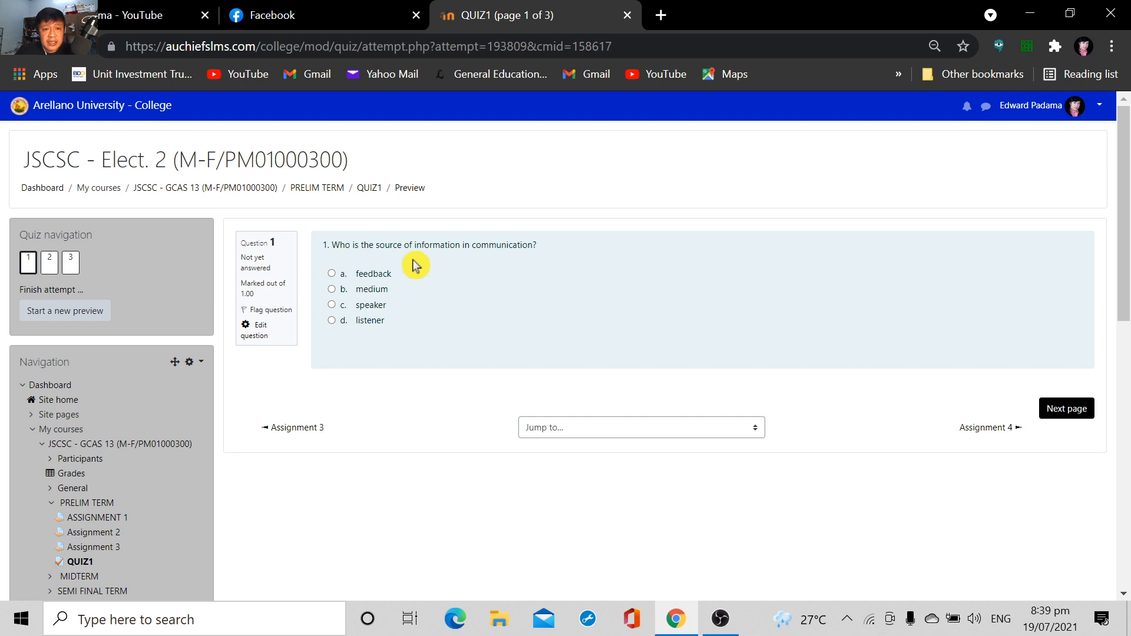
click(1068, 415)
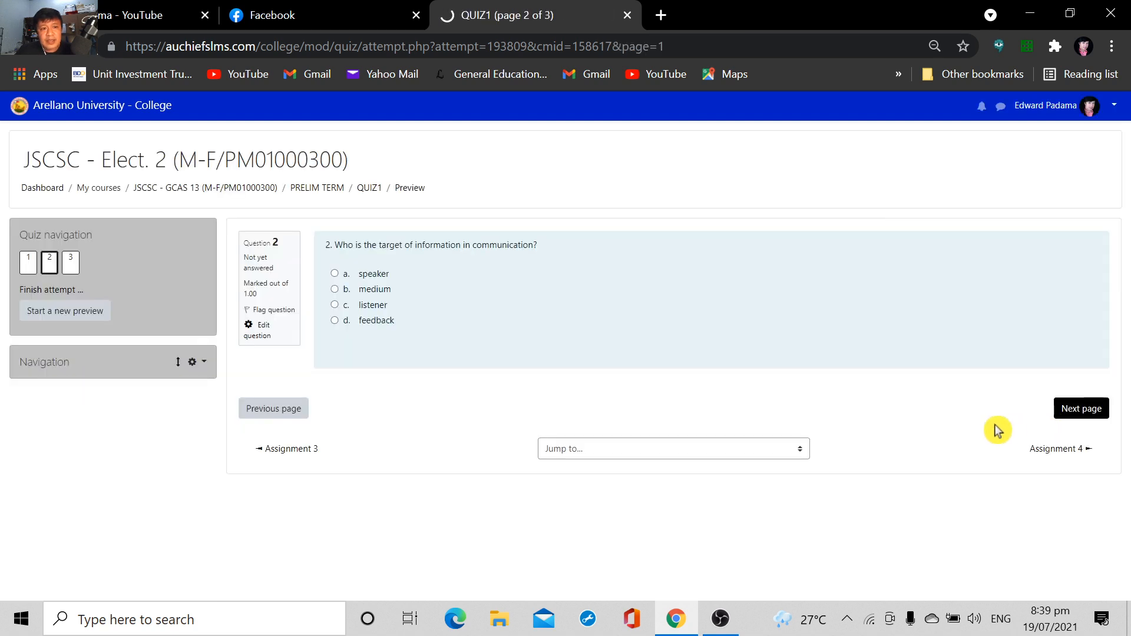
click(1062, 413)
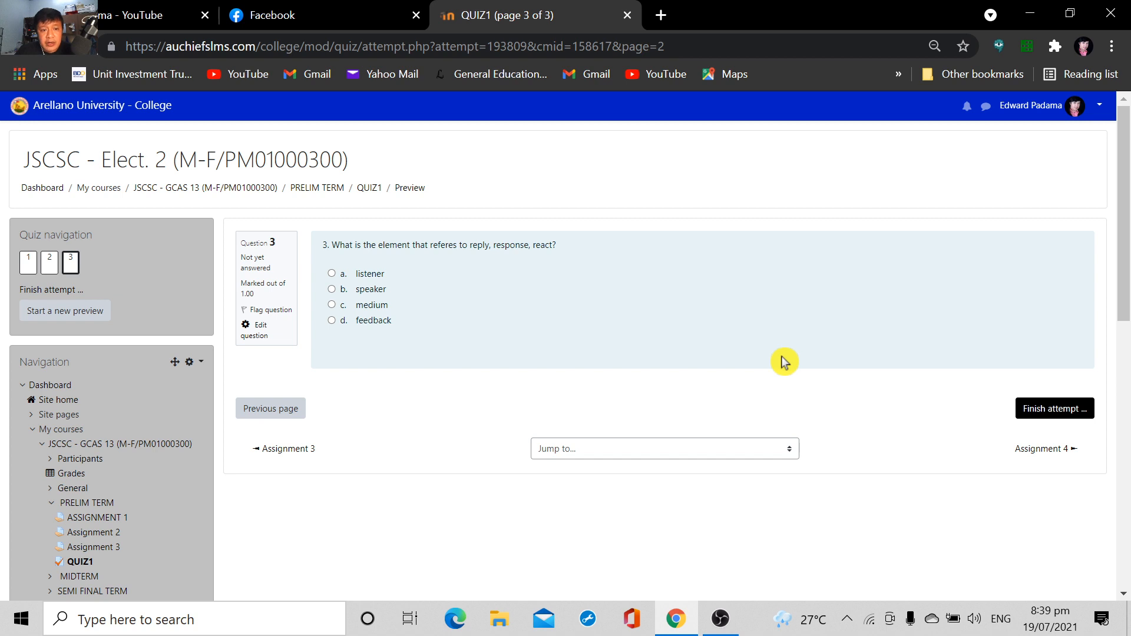
click(272, 410)
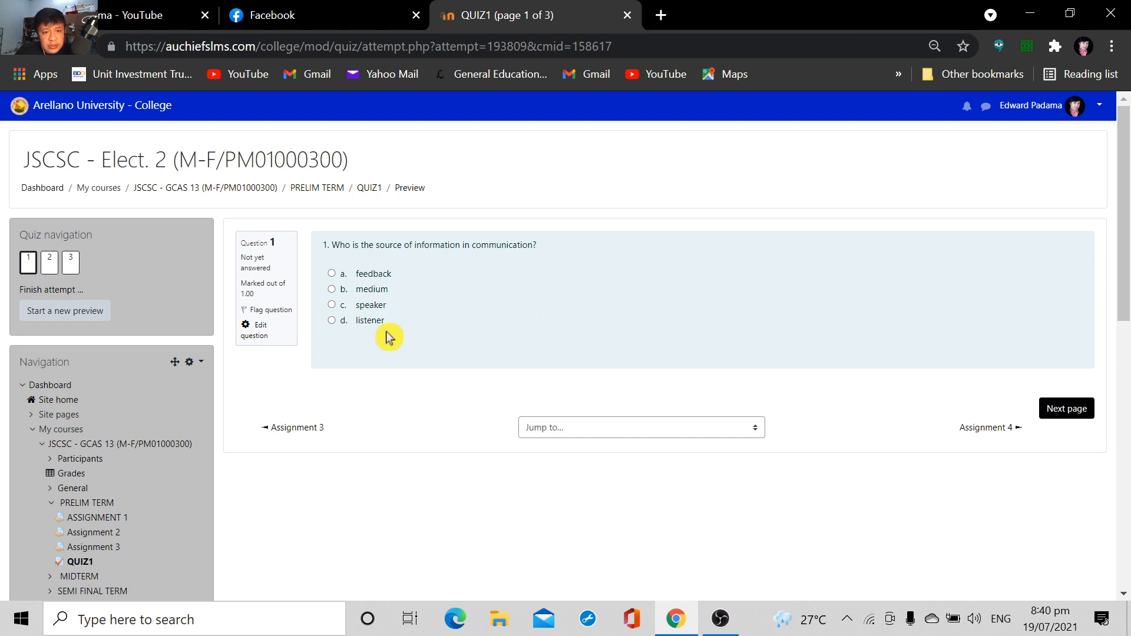
Answer the preview questions with speaker for question 1, listener for question 2 and feedback for question 3
click(332, 304)
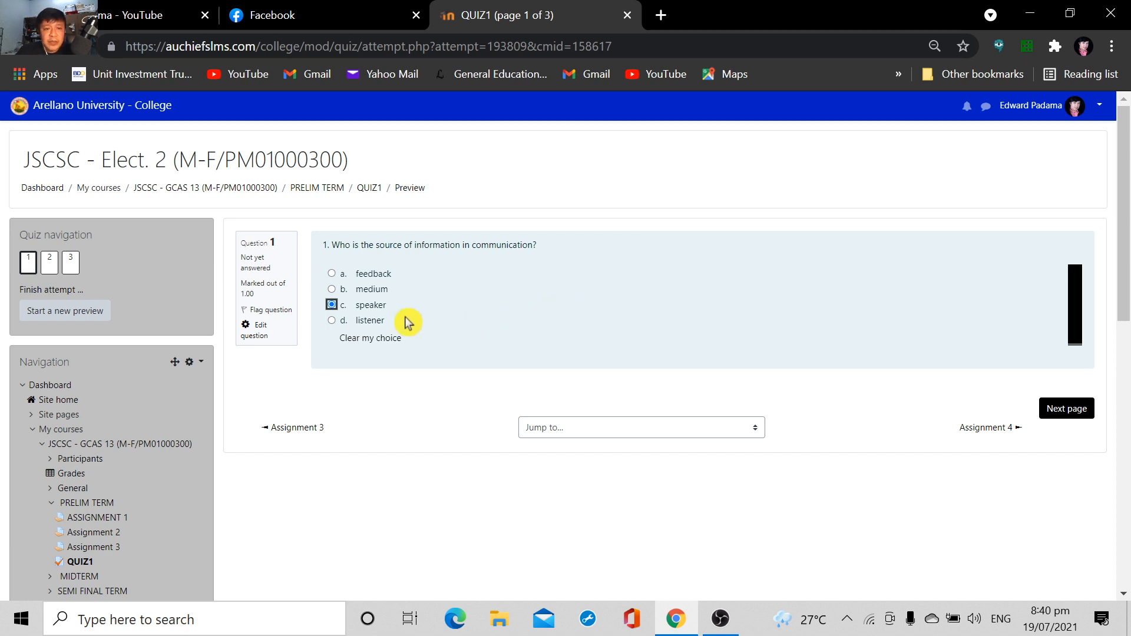
click(1068, 415)
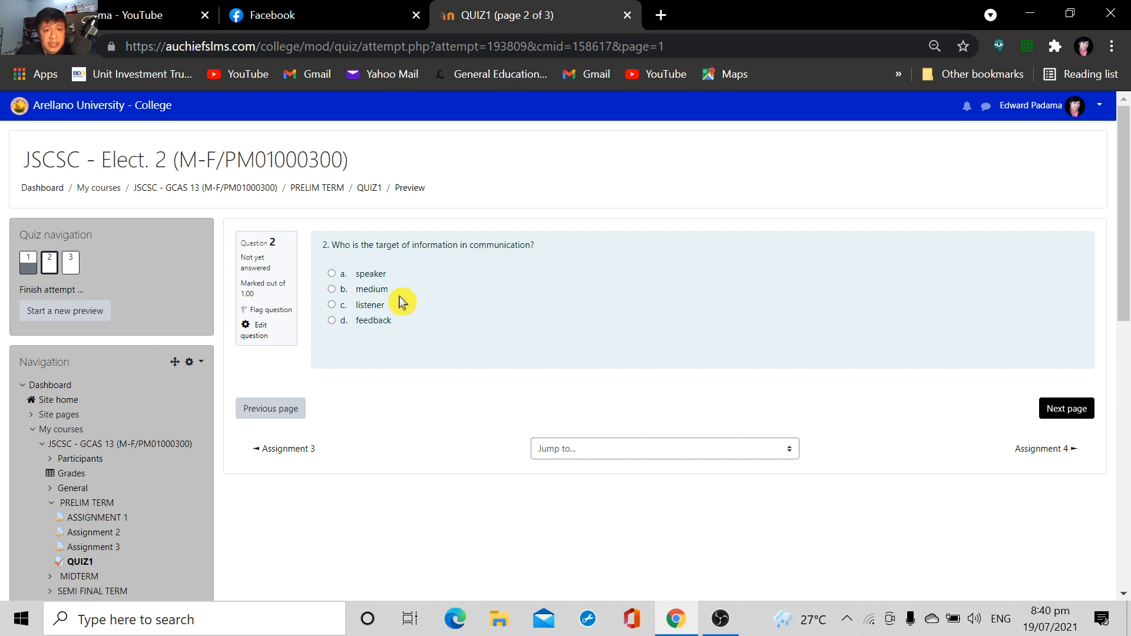
click(332, 305)
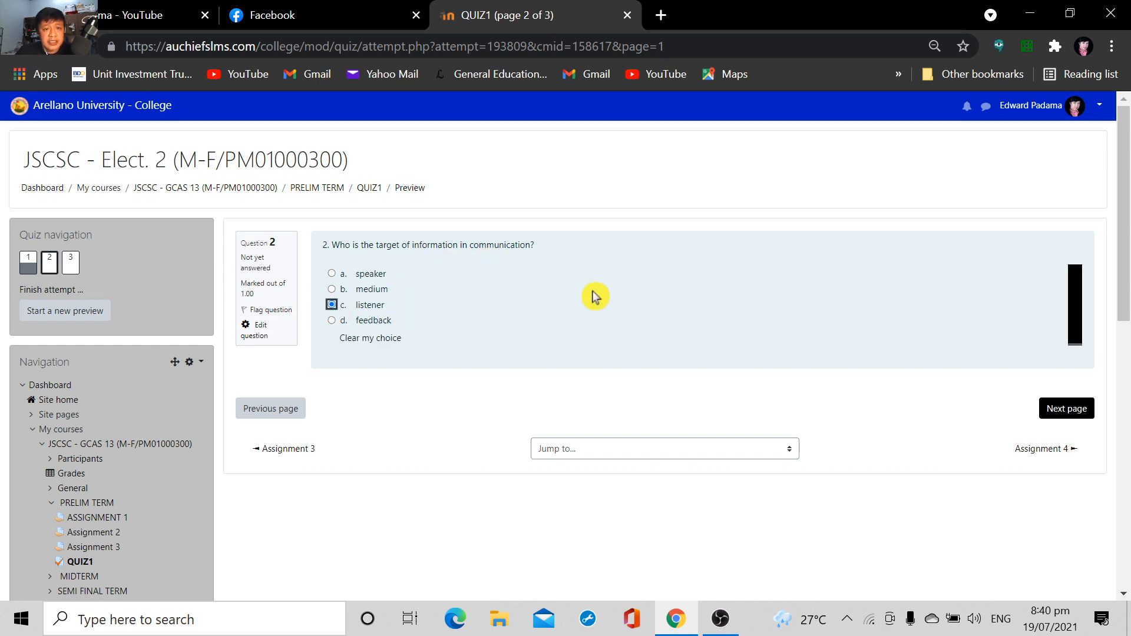
click(1062, 406)
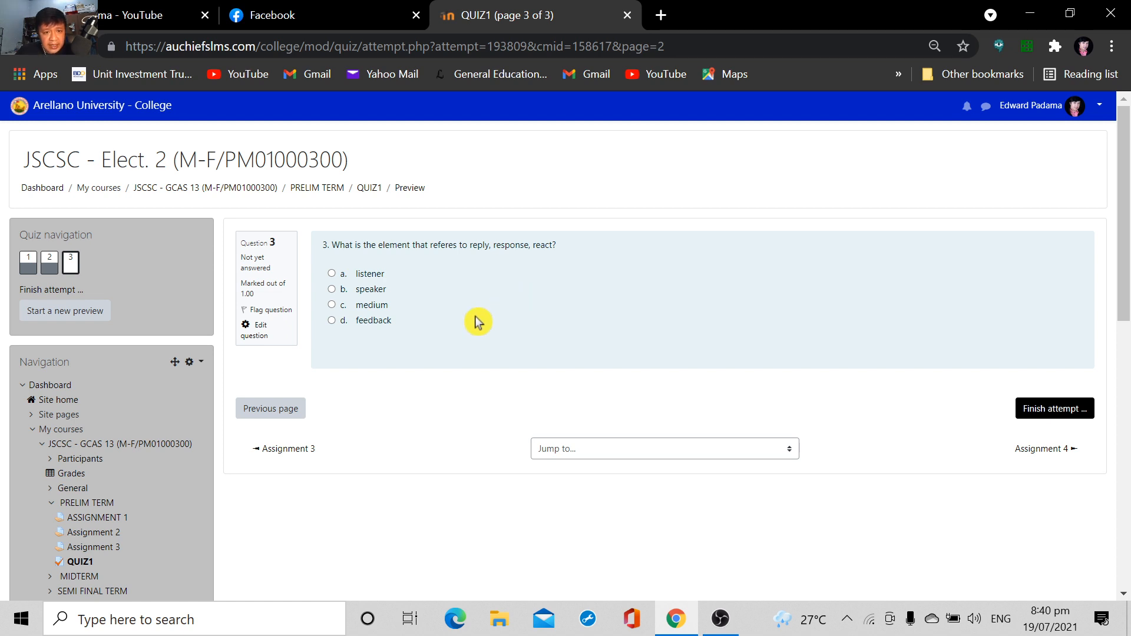
click(332, 320)
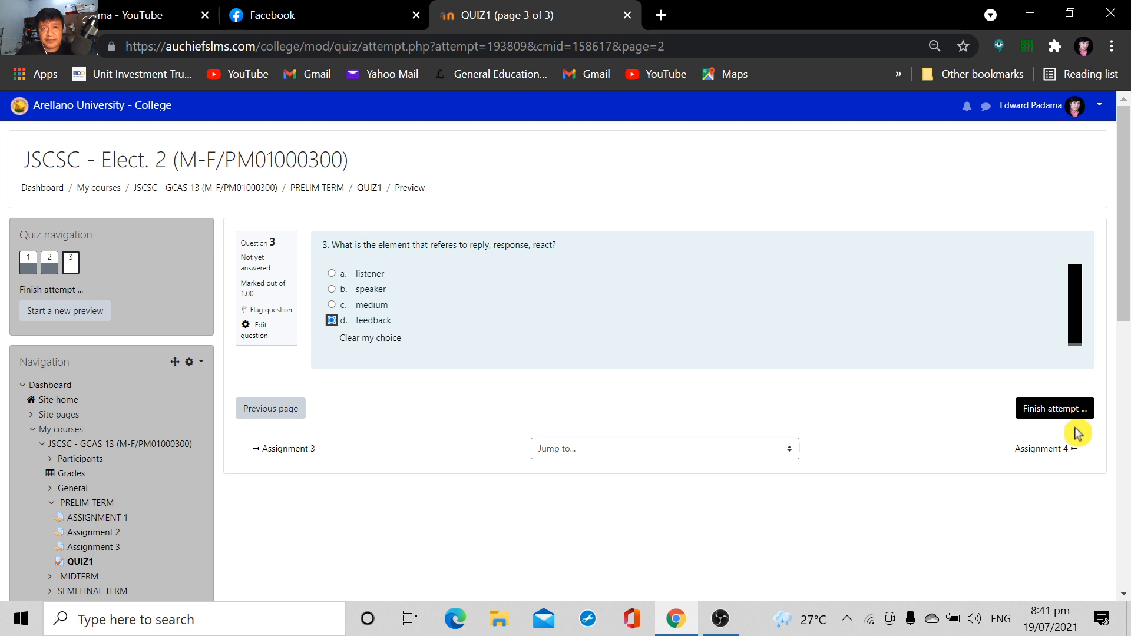
Finish the QUIZ1 preview attempt, submit all answers and confirm the submission
click(1062, 411)
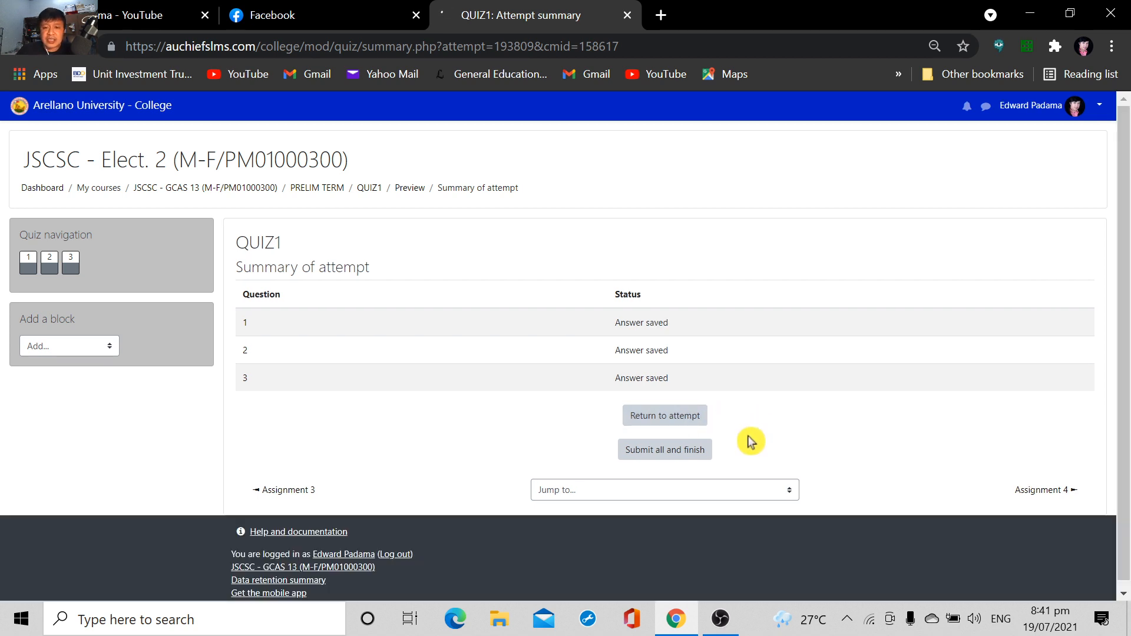
click(680, 460)
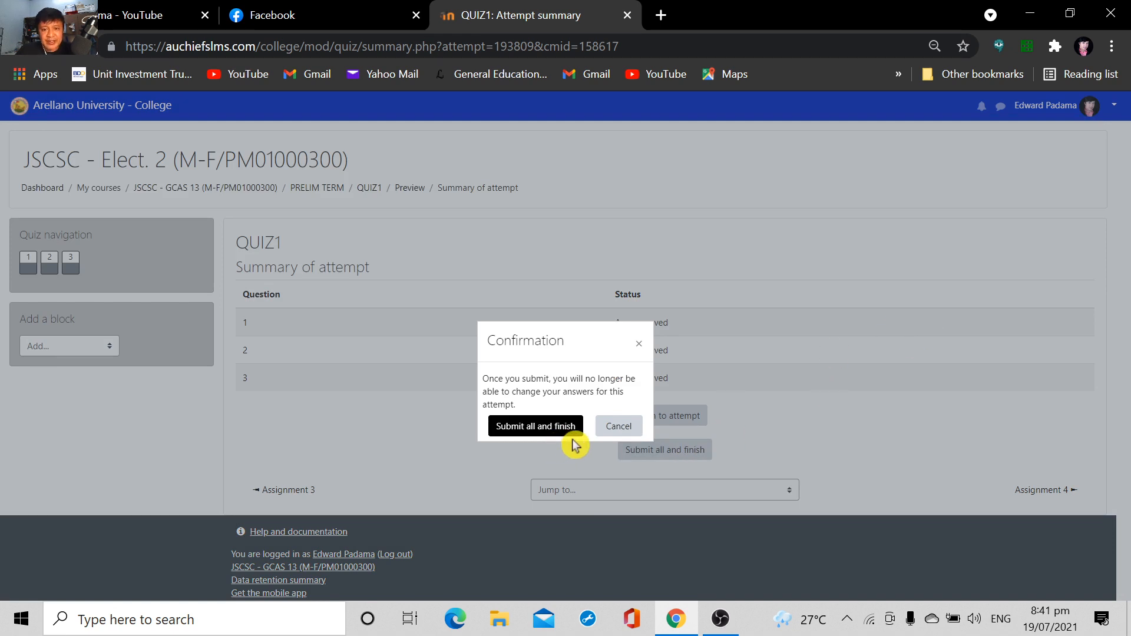
click(549, 429)
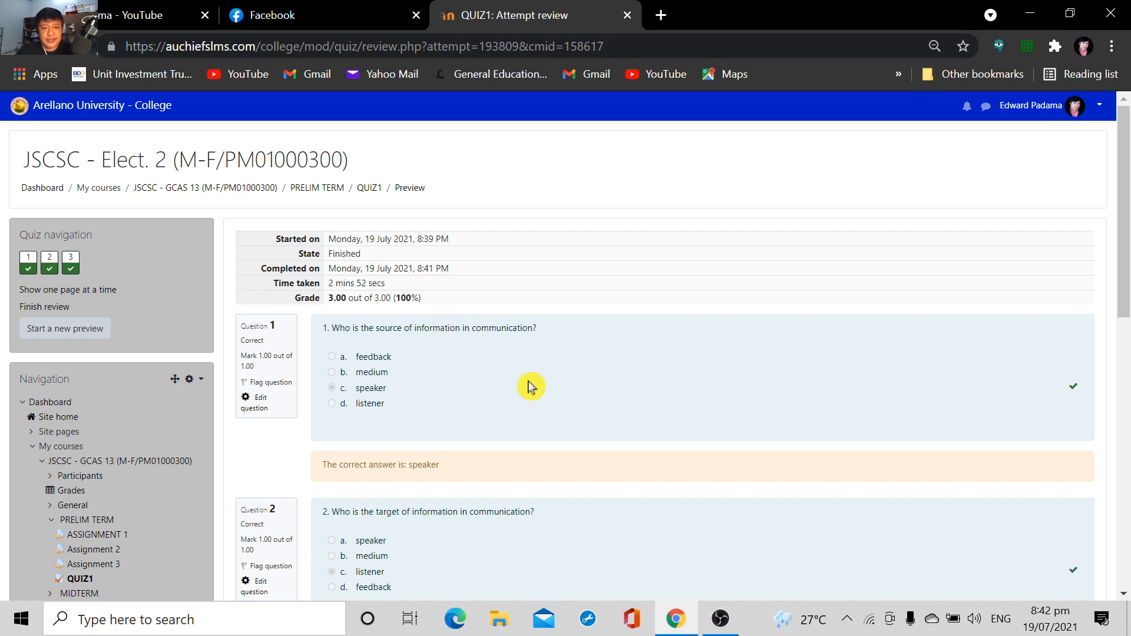
Review the submitted attempt, examining the overall grade and the marking and correct-answer feedback for each of the three questions
scroll(606, 369, down, 5)
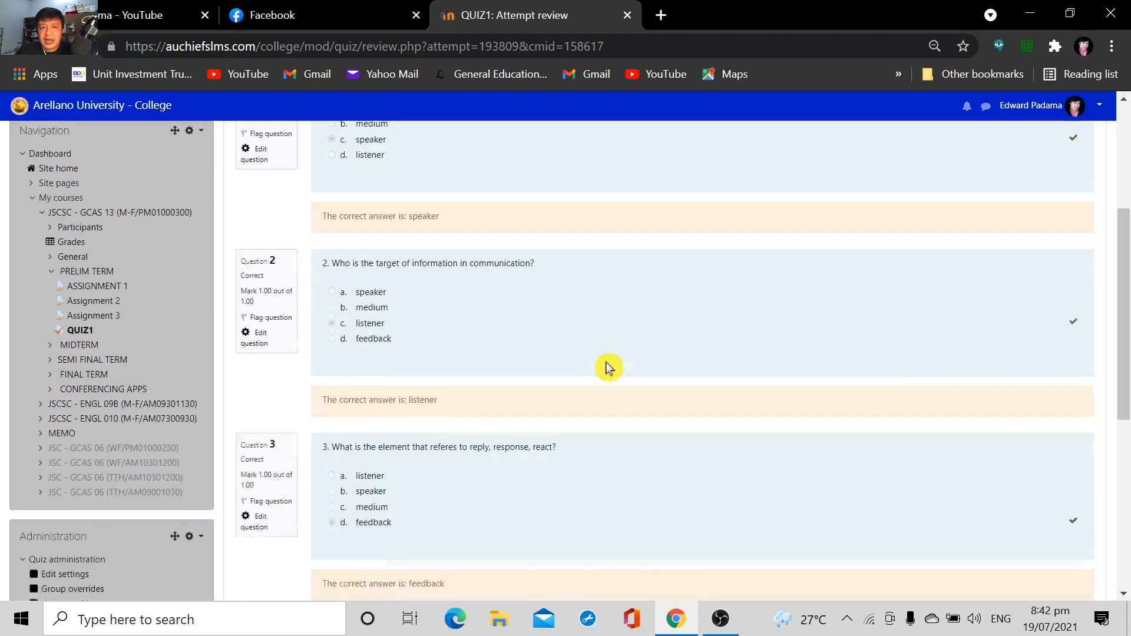
scroll(601, 368, up, 4)
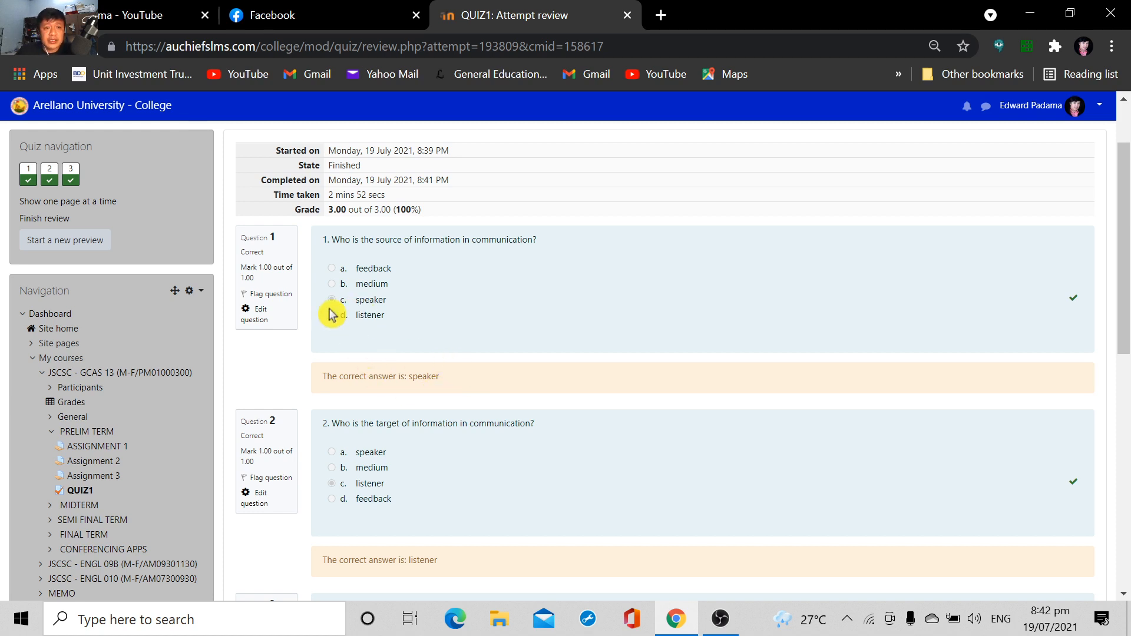
scroll(448, 365, down, 1)
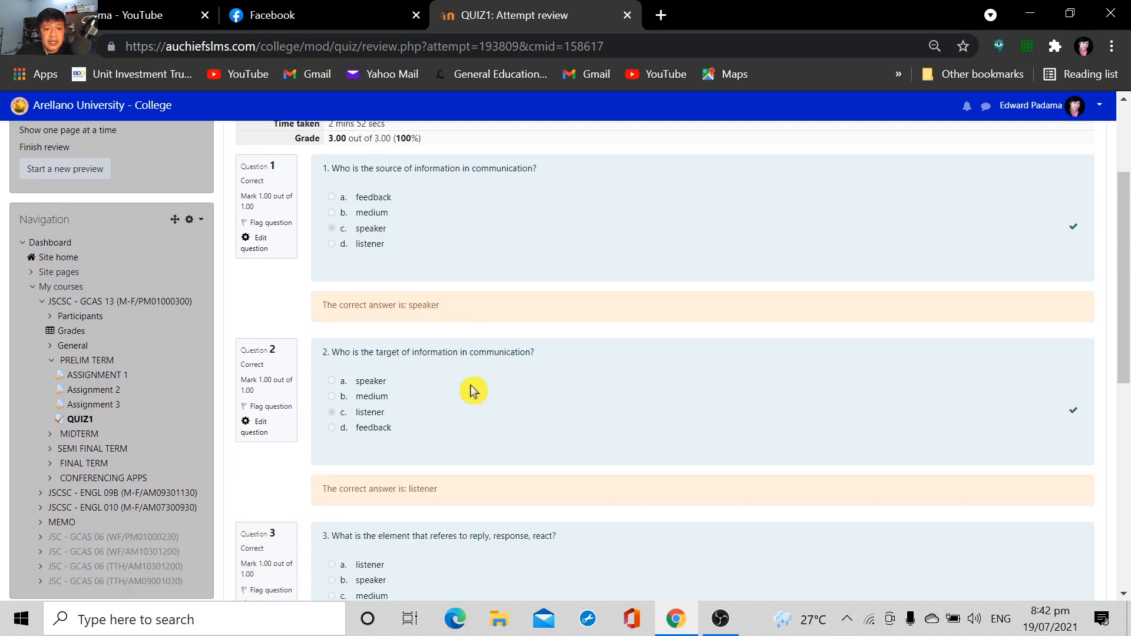
scroll(548, 404, down, 8)
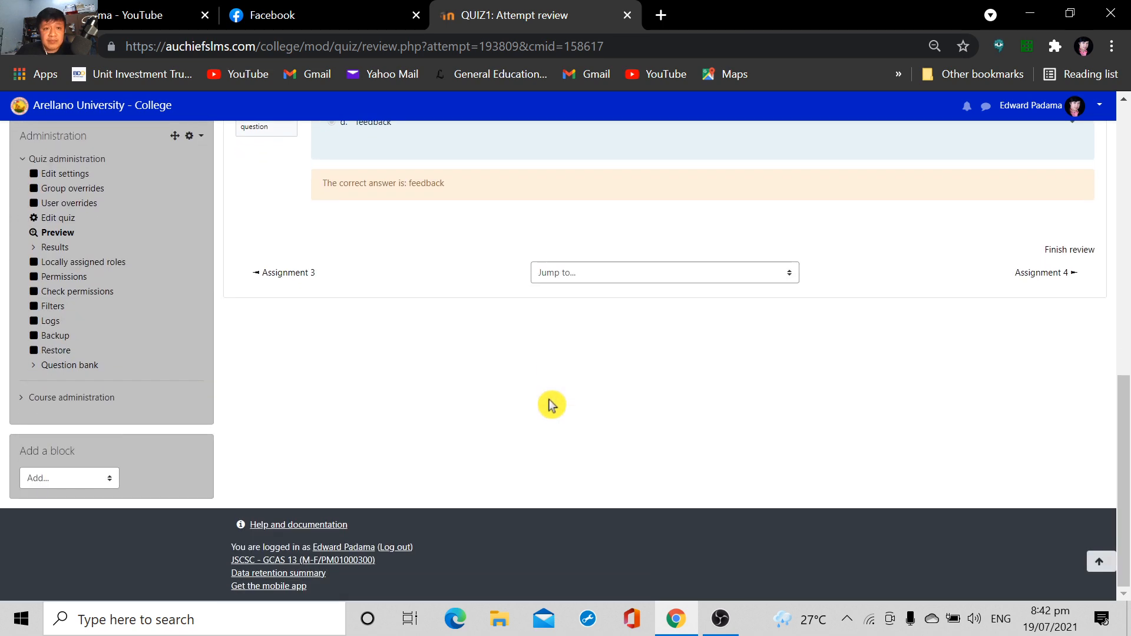
scroll(550, 405, up, 5)
scroll(551, 404, up, 3)
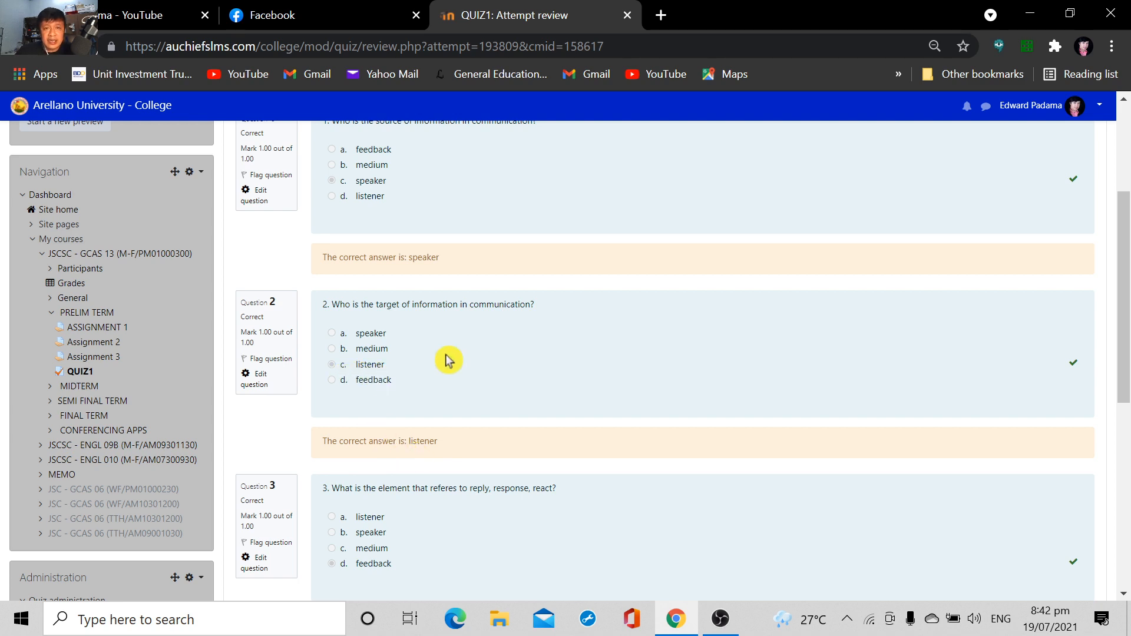
scroll(501, 395, down, 3)
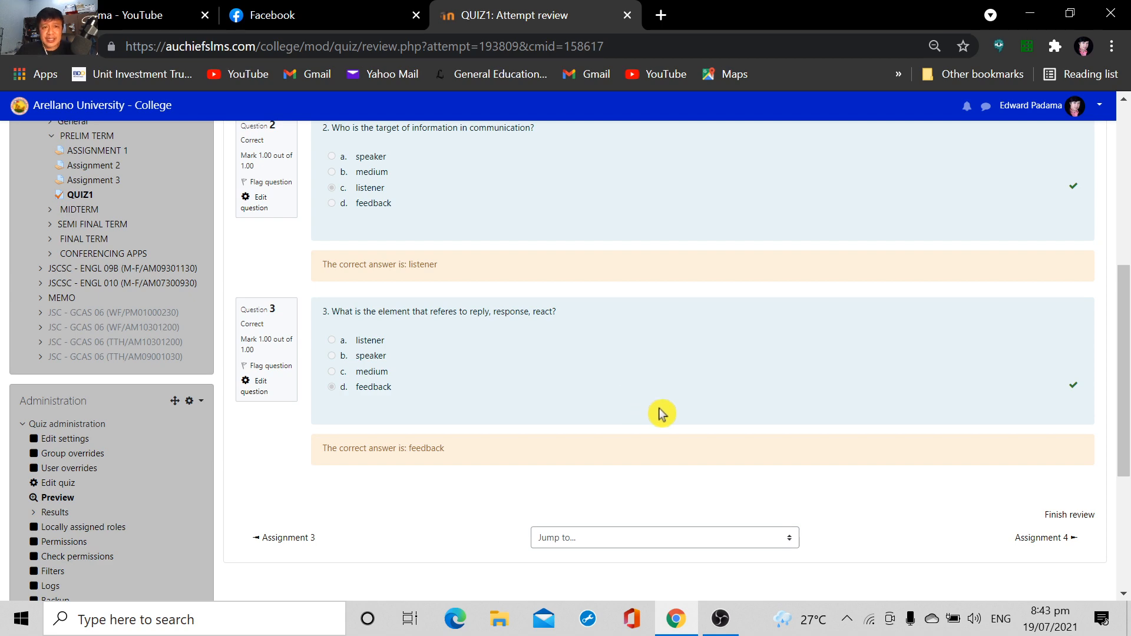
scroll(659, 407, up, 7)
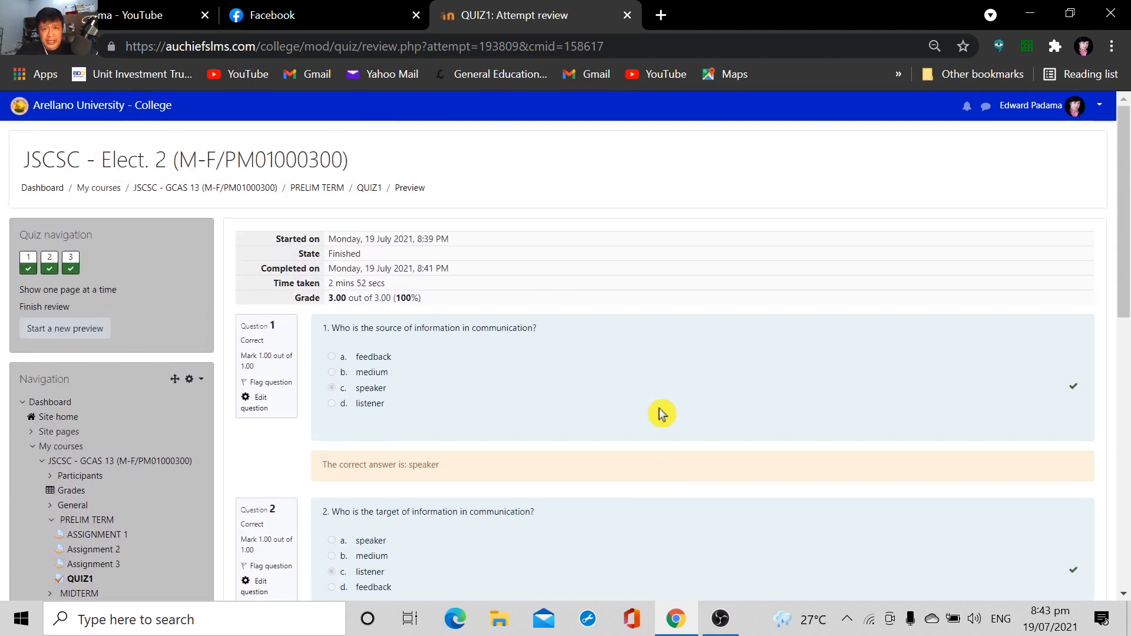